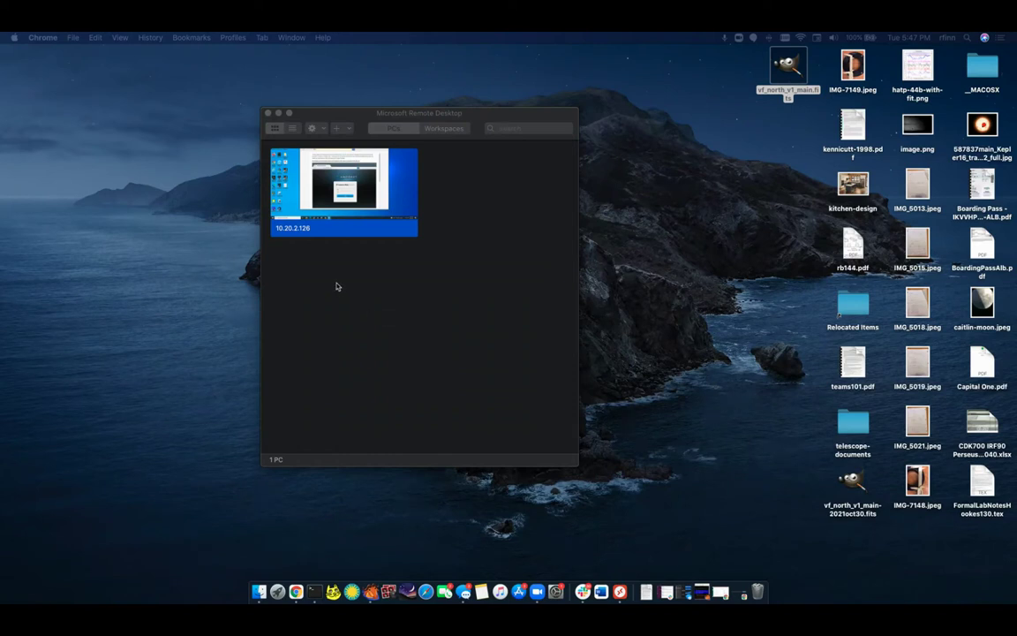
# - Sign in to remote PC 10.20.2.126 with username and password, accept the certificate, and launch Amcrest Web View
pyautogui.click(363, 121)
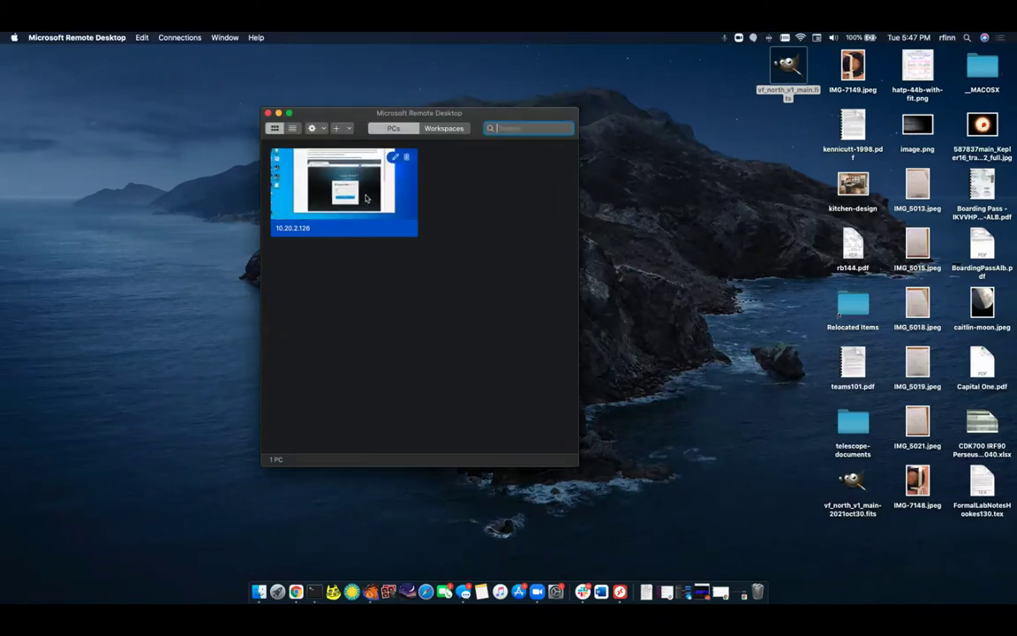
pyautogui.doubleClick(366, 198)
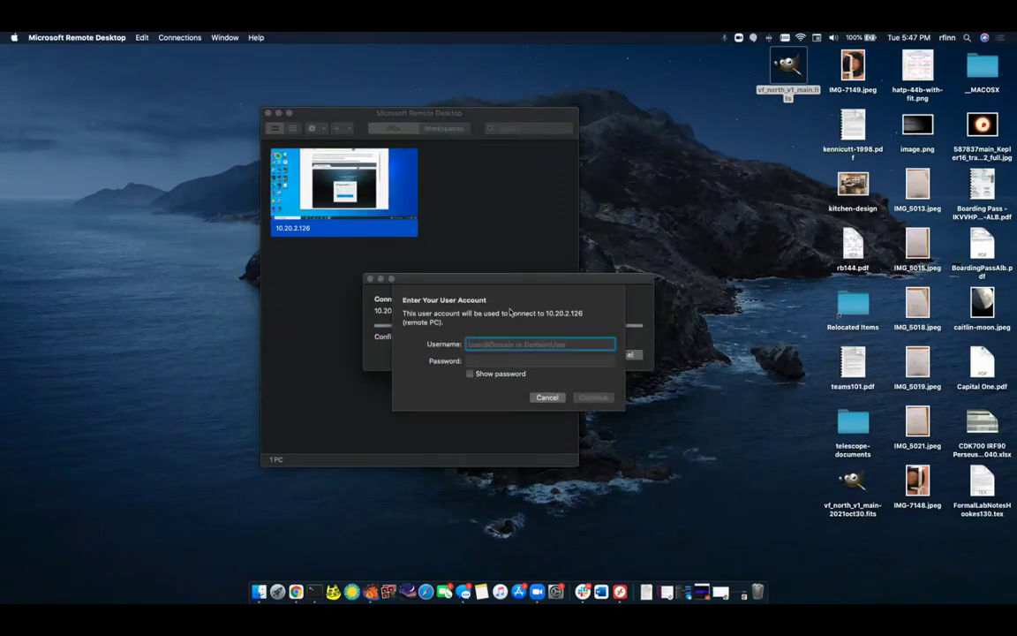
pyautogui.write('physics')
pyautogui.press('Tab')
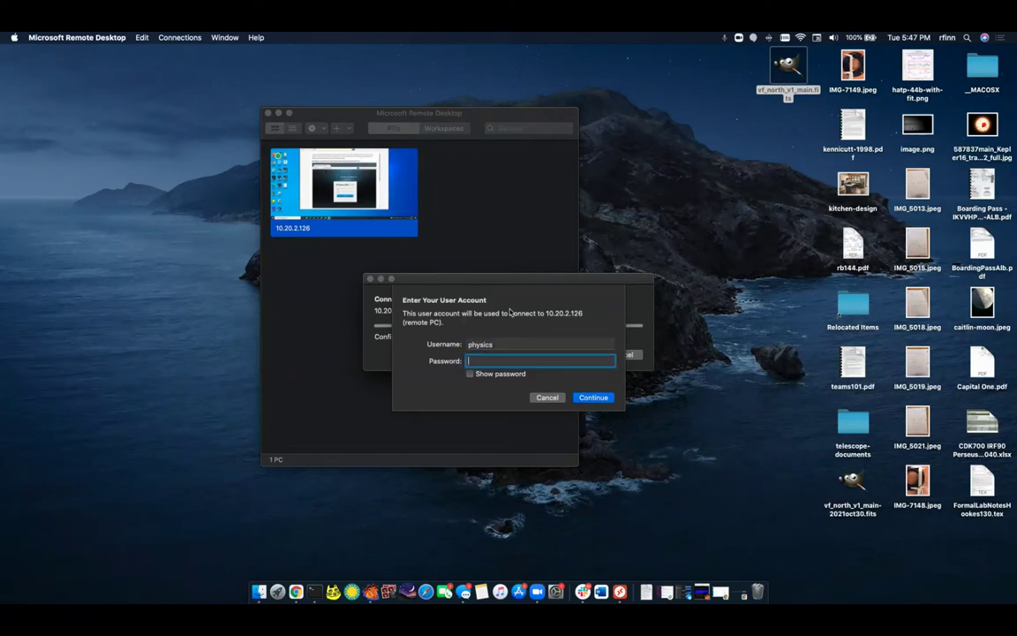
pyautogui.write('••••••••••')
pyautogui.press('Return')
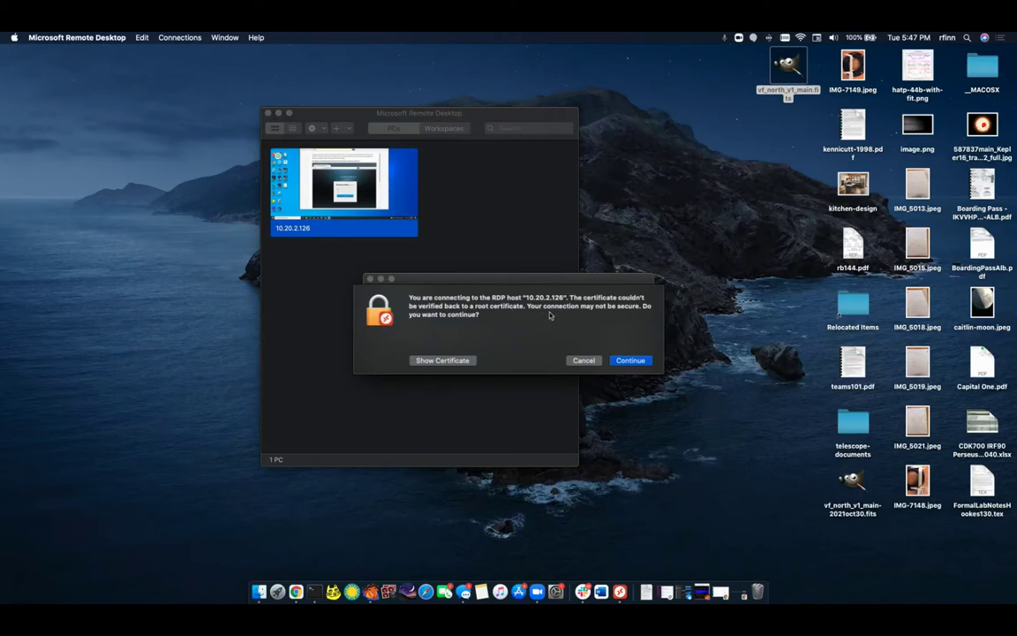
pyautogui.click(628, 360)
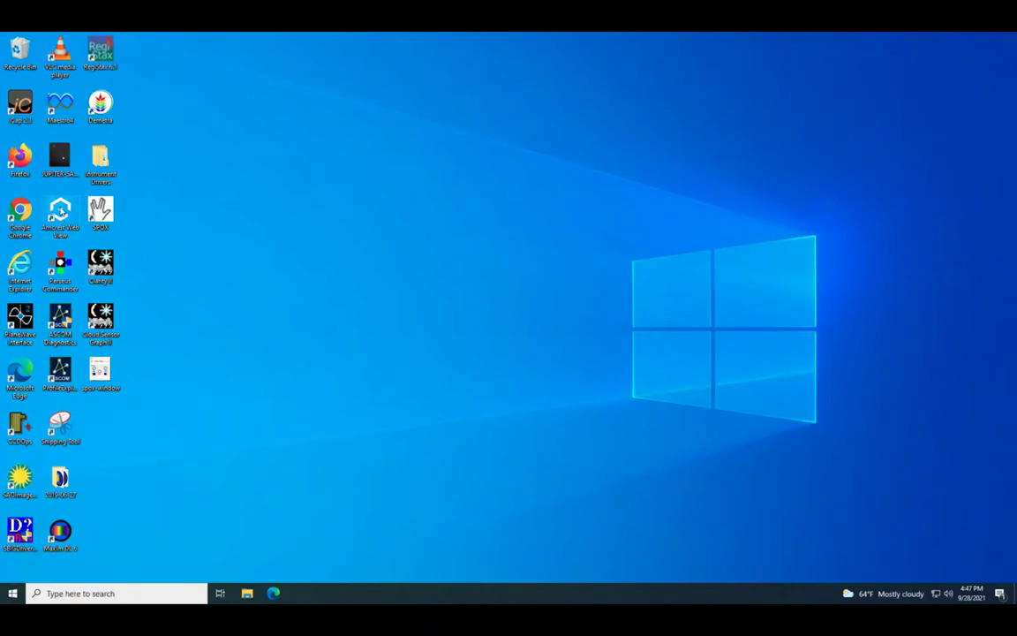
pyautogui.doubleClick(60, 210)
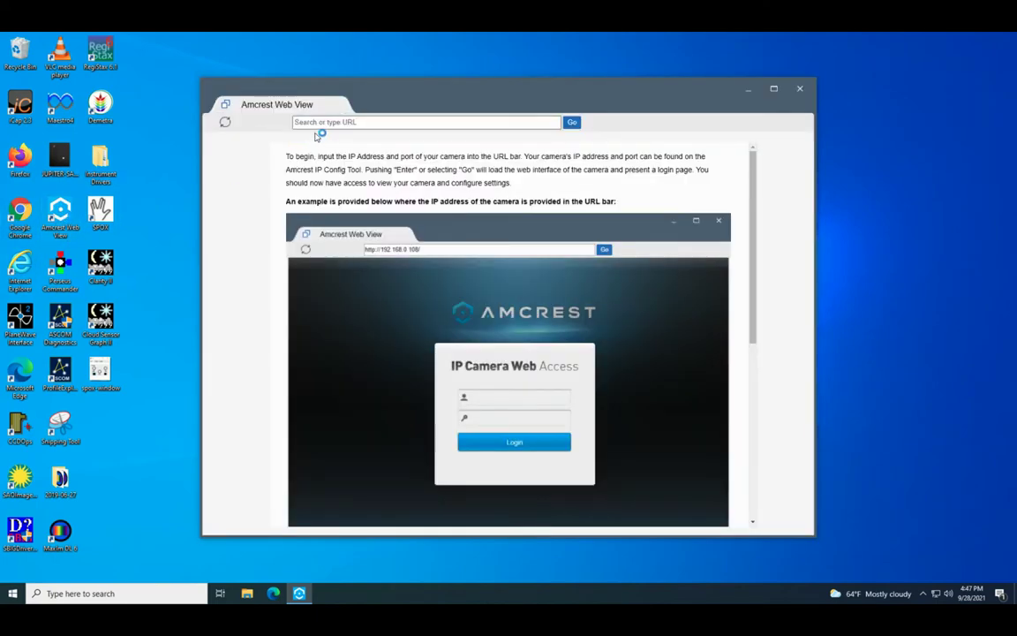
# - Load the camera at 10.33.0.112 in Amcrest Web View
pyautogui.click(316, 121)
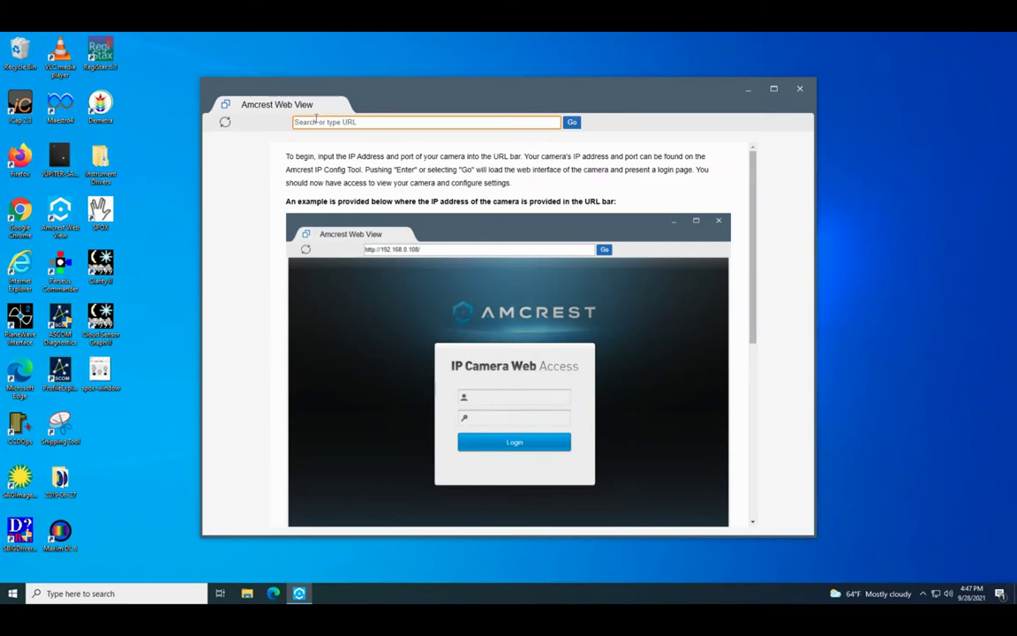
pyautogui.write('10')
pyautogui.write('.')
pyautogui.write('33.8')
pyautogui.write('.112')
pyautogui.press('Return')
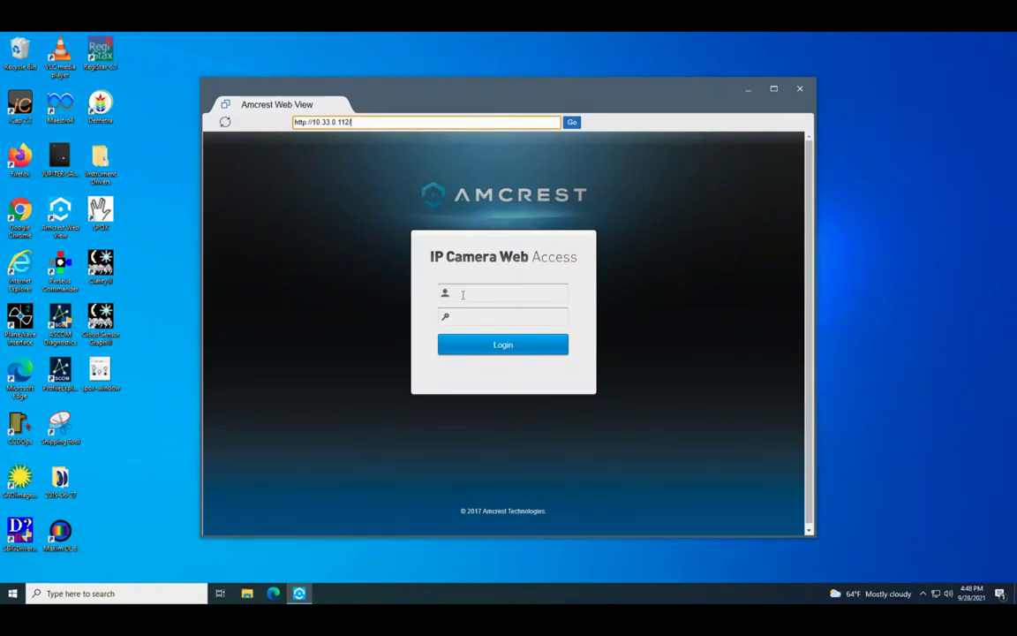
# - Log in with the camera's admin username and password to show the live telescope feed
pyautogui.click(462, 295)
pyautogui.press('Tab')
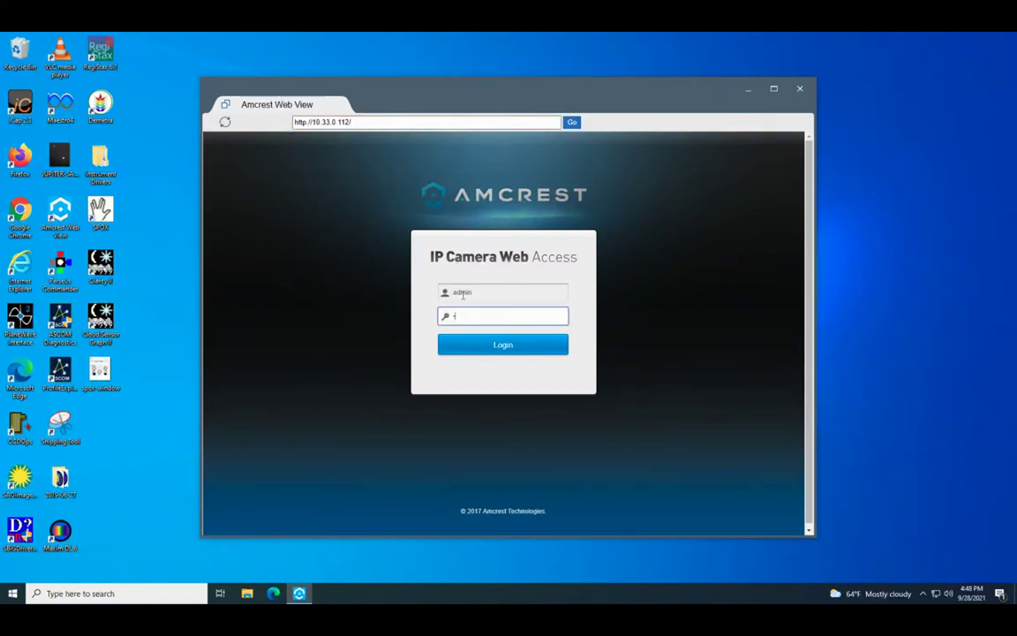
pyautogui.press('Return')
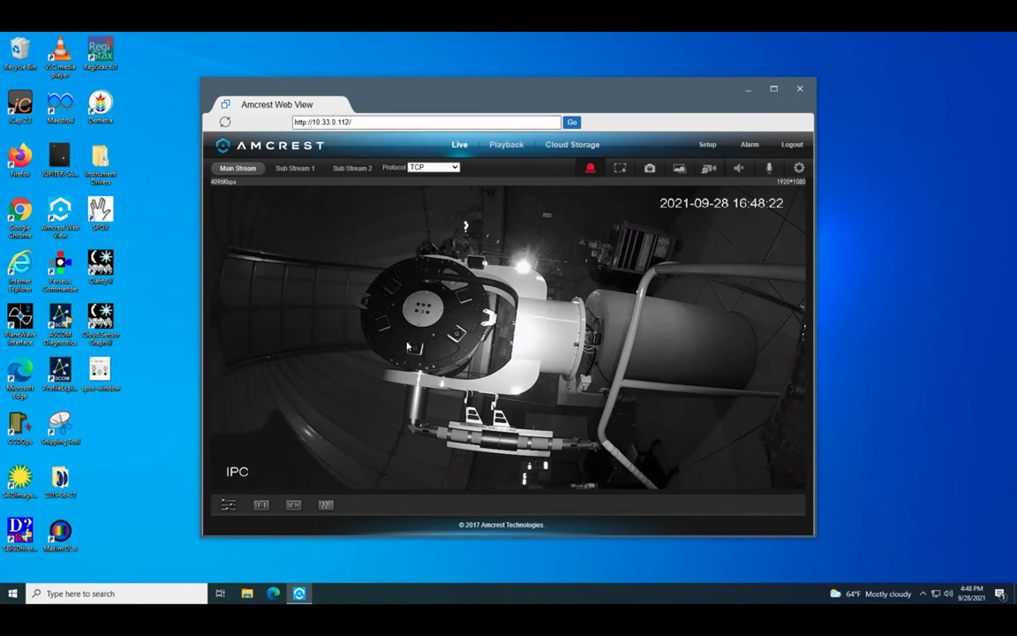
pyautogui.moveTo(449, 88); pyautogui.dragTo(472, 67)
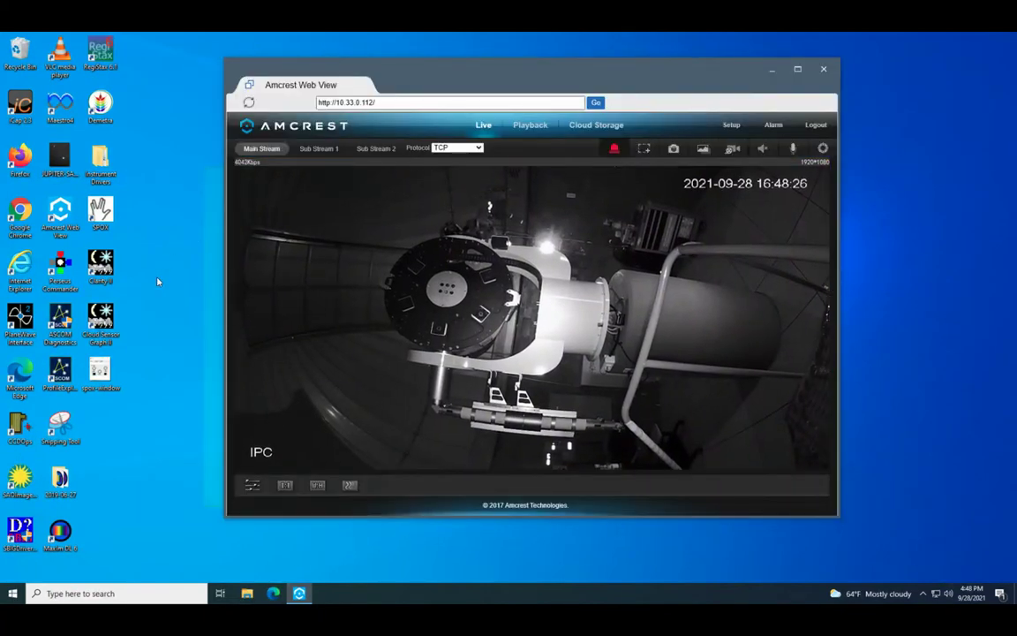
pyautogui.doubleClick(57, 212)
# - Load camera 10.33.0.113 in the second viewer and log in with the admin credentials
pyautogui.click(362, 122)
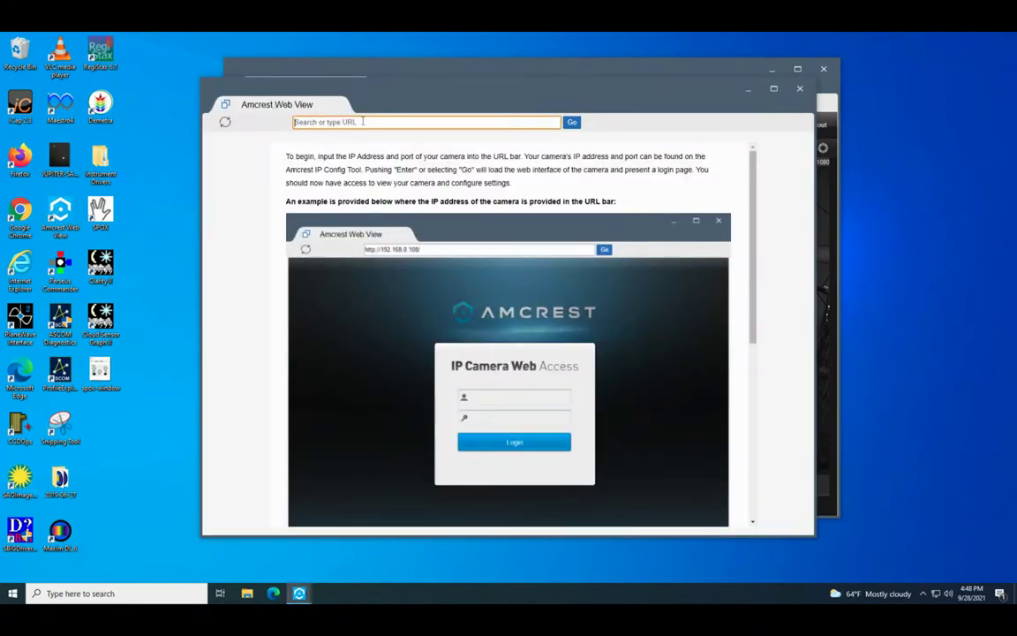
pyautogui.write('10.33.0.113')
pyautogui.press('Return')
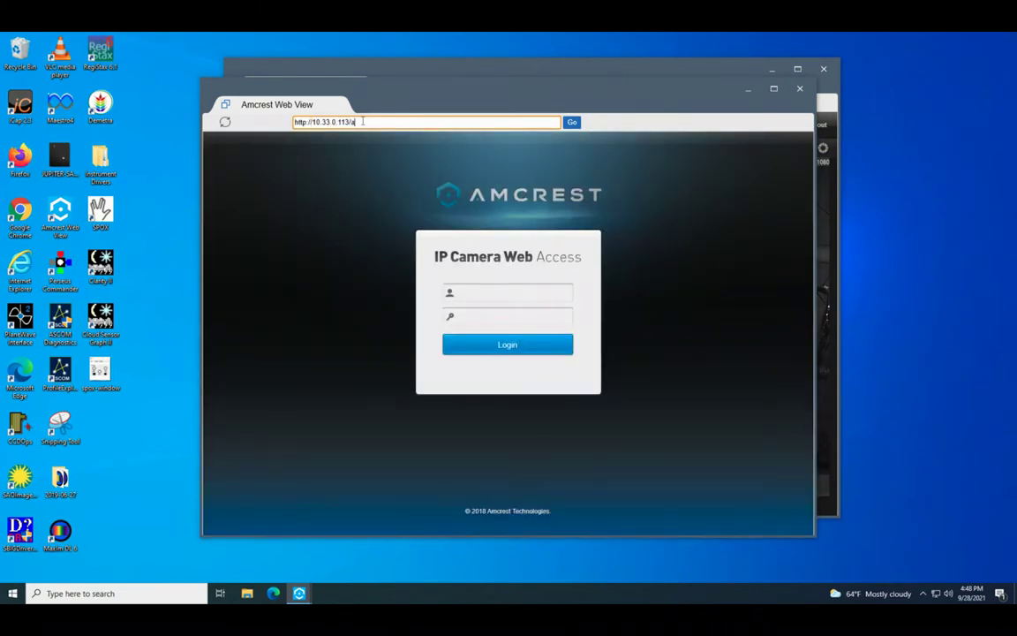
pyautogui.click(470, 291)
pyautogui.write('a')
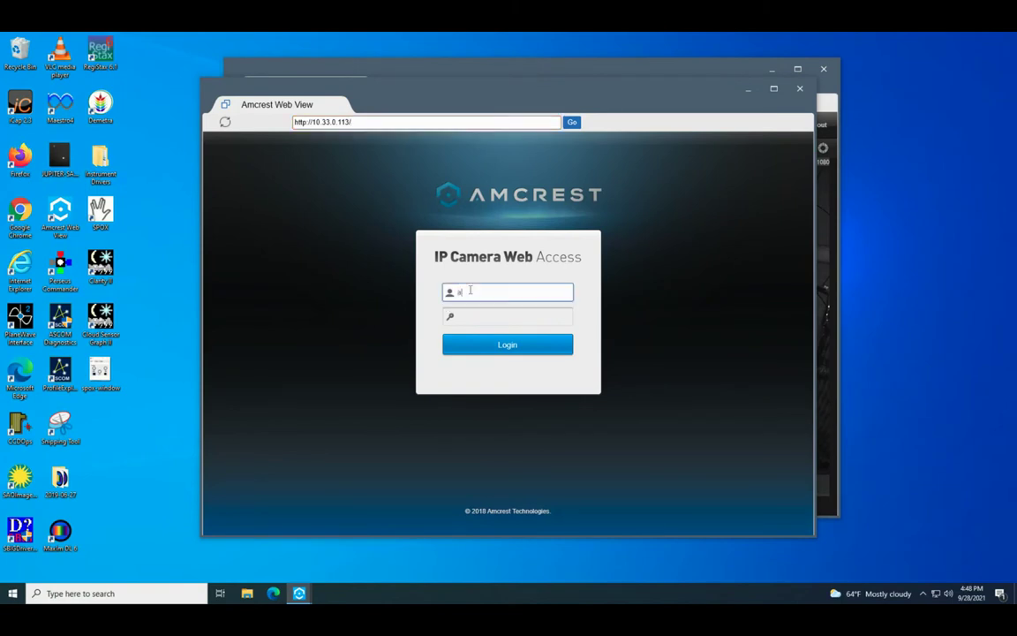
pyautogui.write('dmin')
pyautogui.press('Tab')
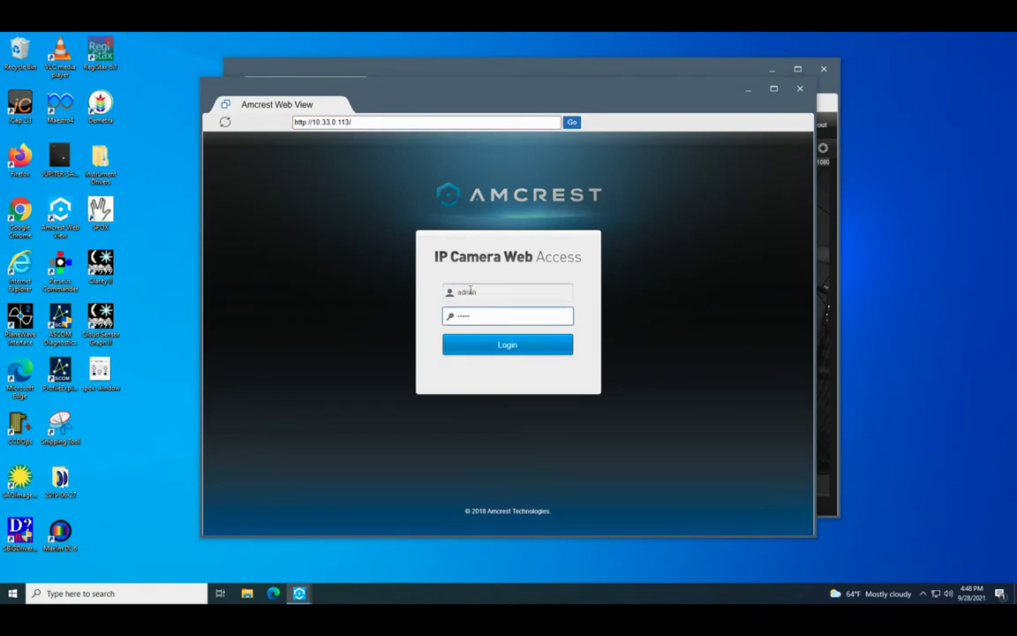
pyautogui.press('BackSpace')
pyautogui.press('BackSpace')
pyautogui.press('BackSpace')
pyautogui.press('Return')
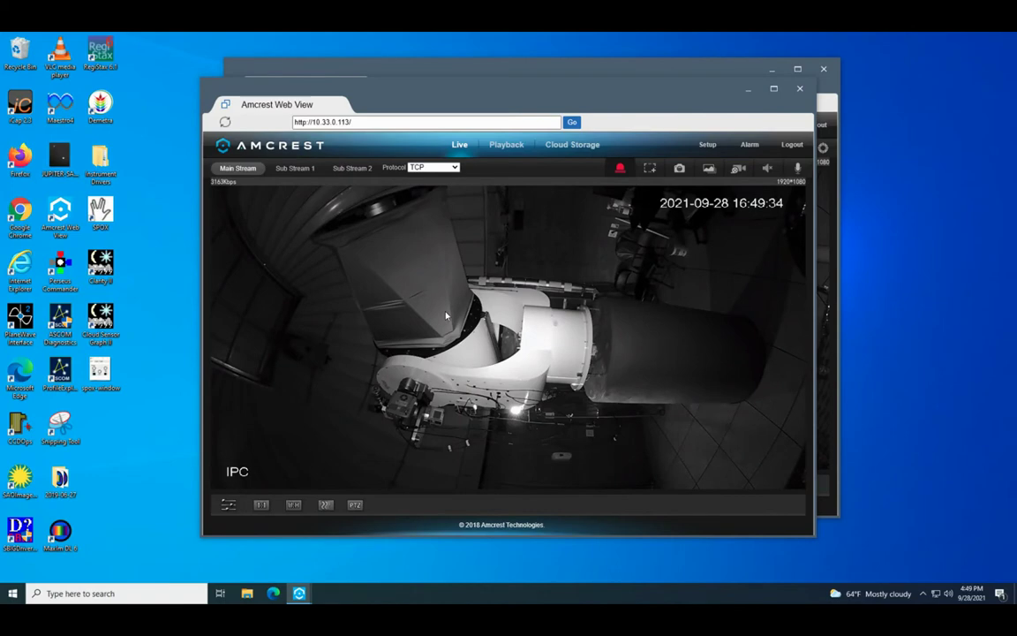
# - Arrange the two camera windows side by side, then minimize the 10.33.0.113 viewer
pyautogui.moveTo(472, 88); pyautogui.dragTo(324, 90)
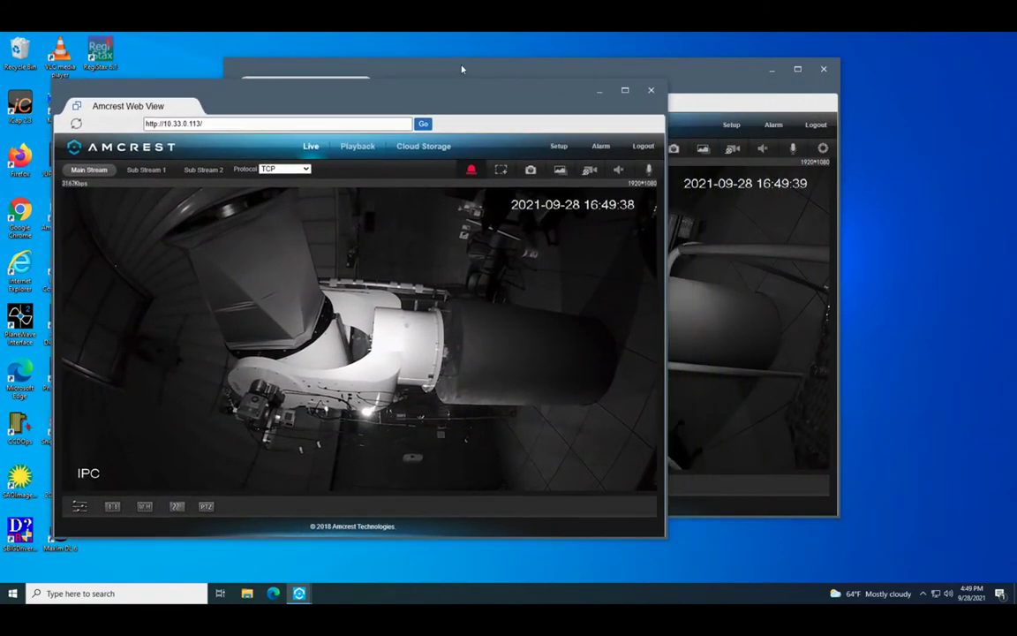
pyautogui.moveTo(461, 68); pyautogui.dragTo(591, 75)
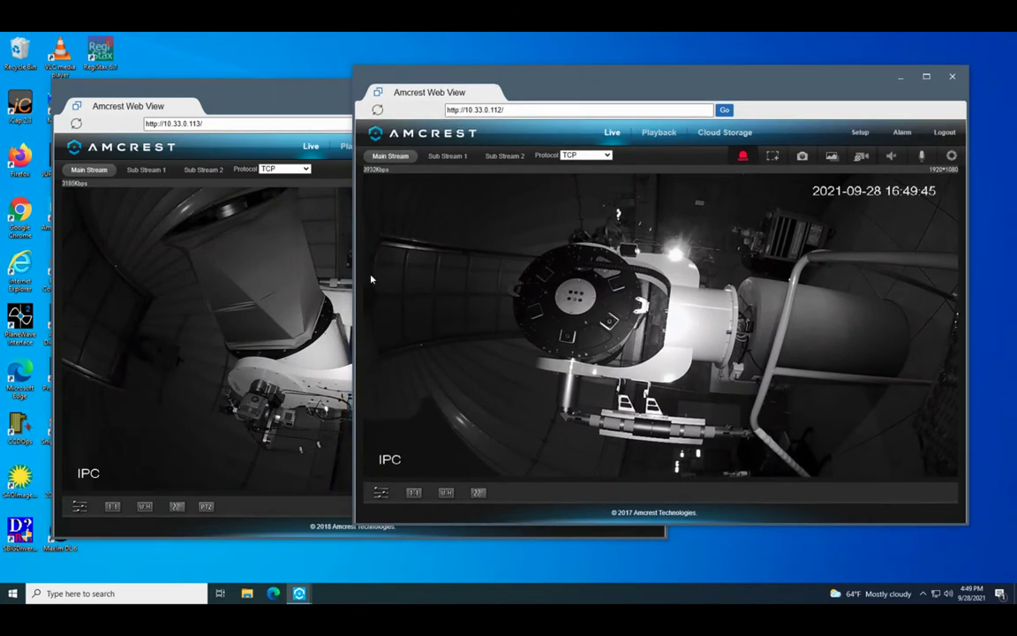
pyautogui.moveTo(286, 89); pyautogui.dragTo(367, 92)
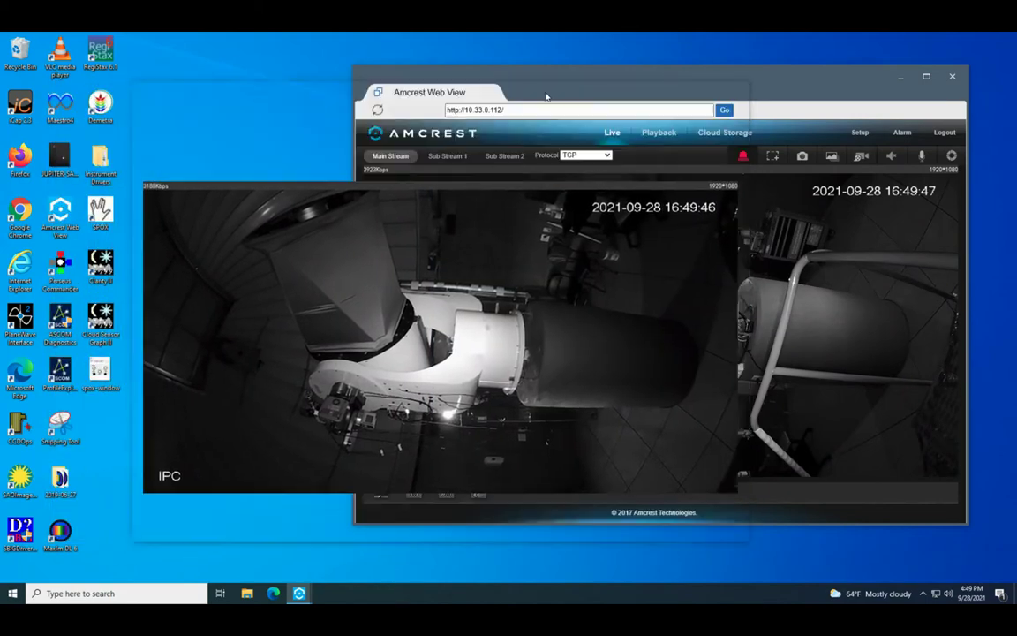
pyautogui.click(678, 93)
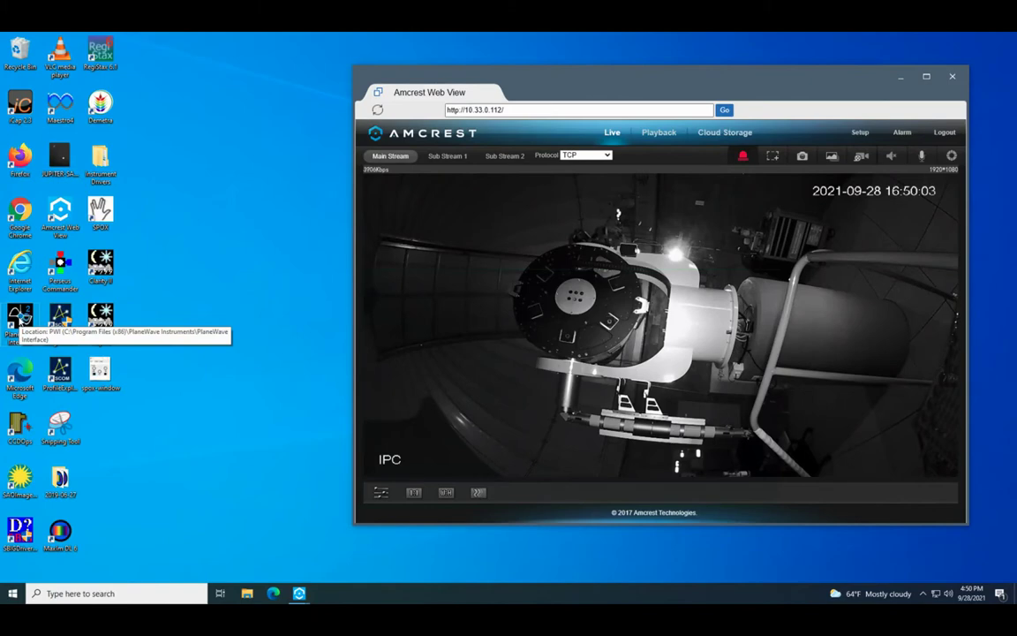
pyautogui.doubleClick(20, 320)
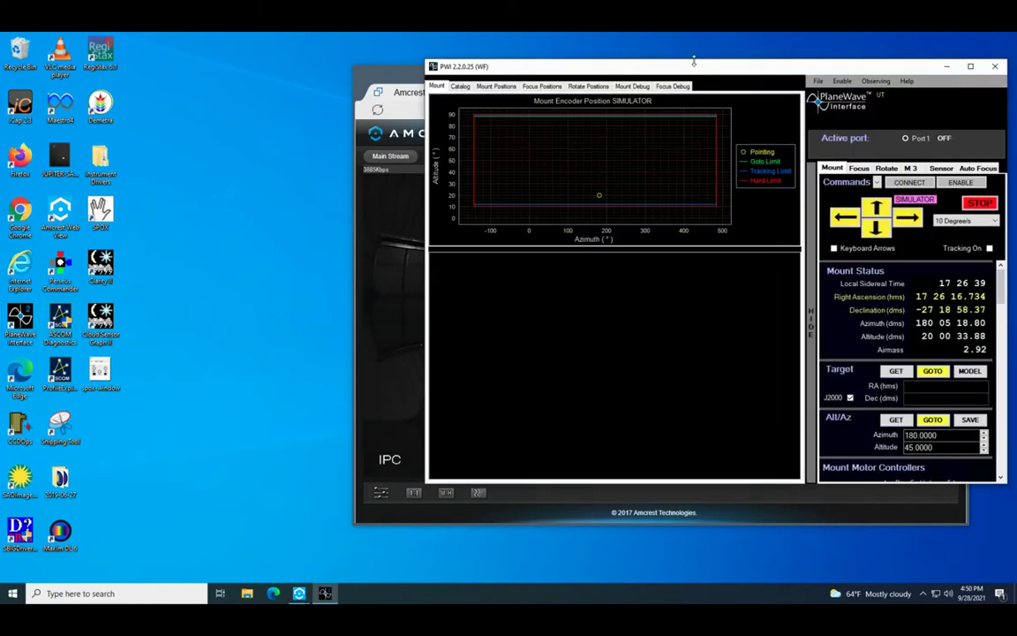
pyautogui.moveTo(653, 68); pyautogui.dragTo(378, 77)
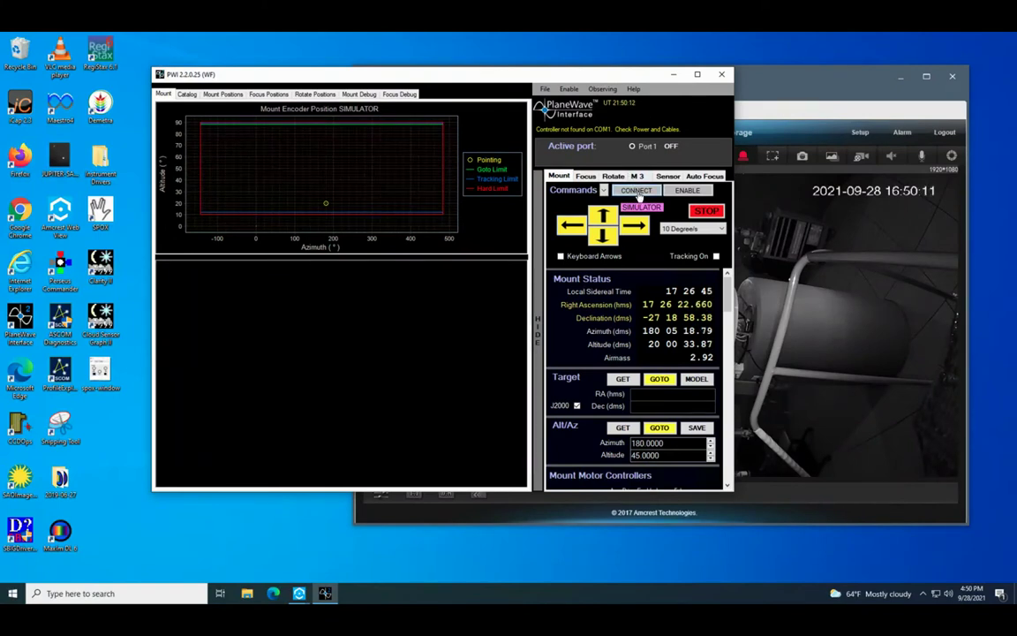
pyautogui.click(637, 192)
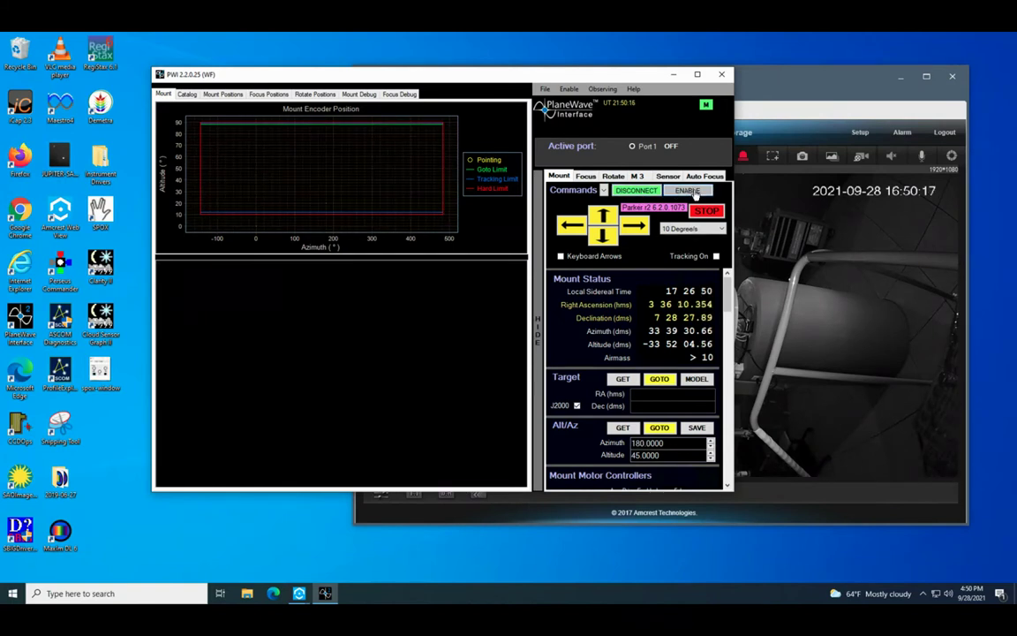
pyautogui.click(696, 196)
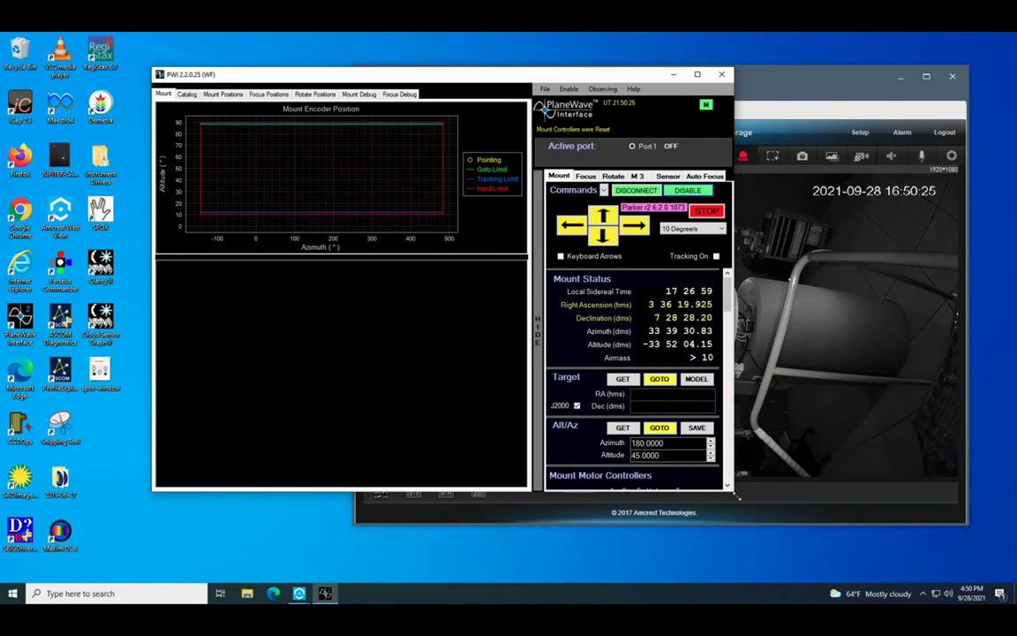
pyautogui.moveTo(738, 497); pyautogui.dragTo(777, 537)
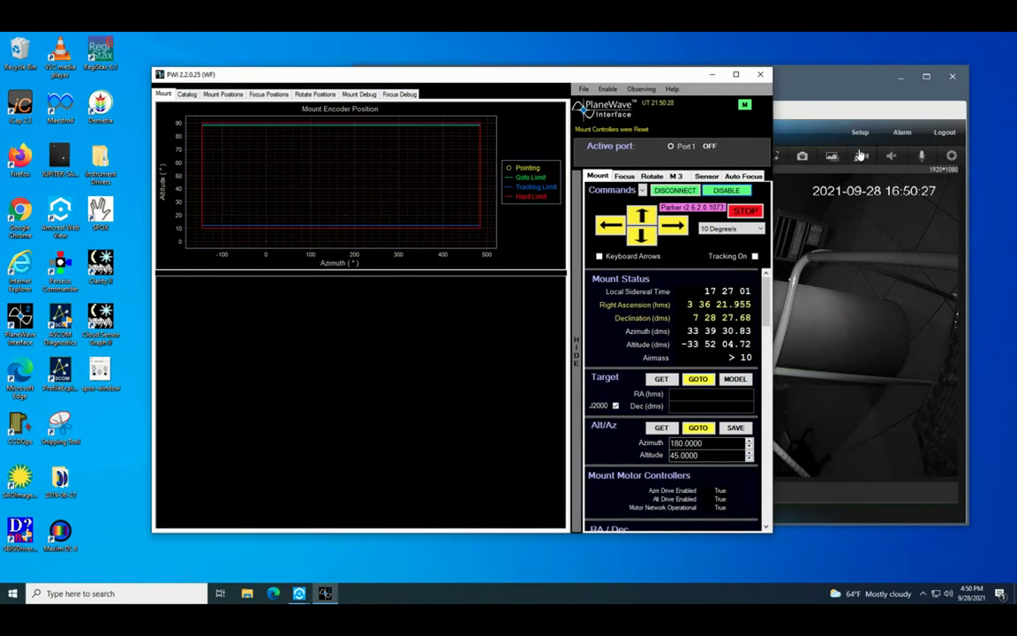
pyautogui.click(743, 67)
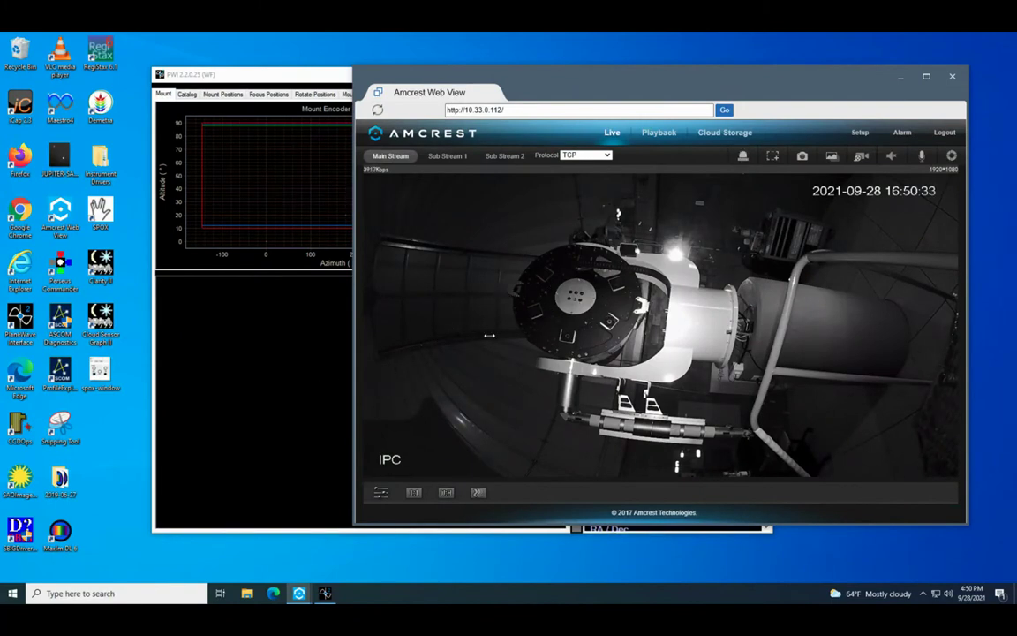
# - Bring PWI's mount control panel forward and expand the Mount tab's Commands list
pyautogui.click(286, 377)
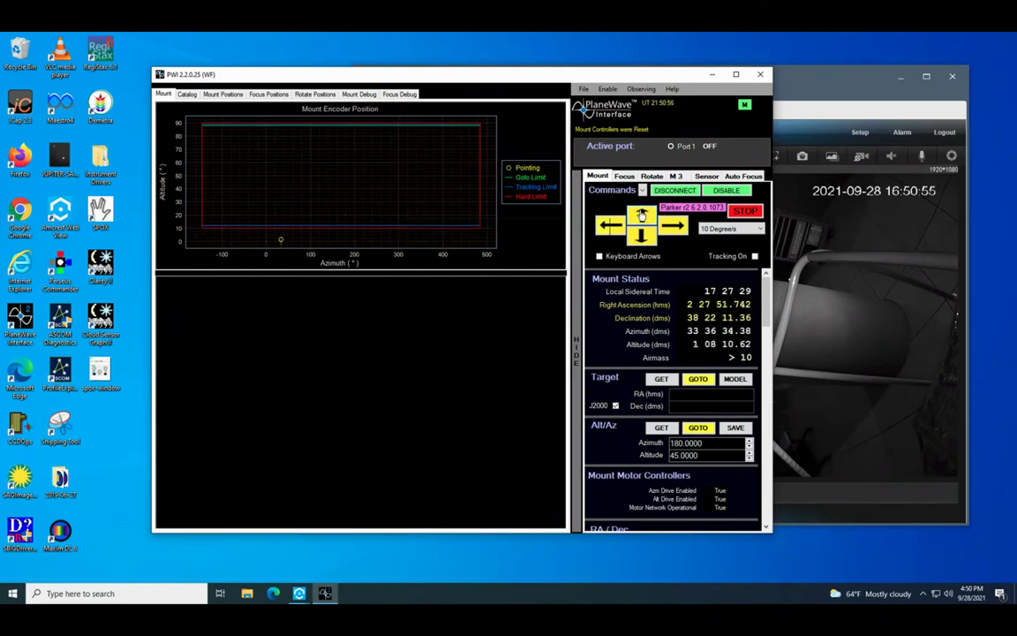
pyautogui.hotkey('alt', 'Tab')
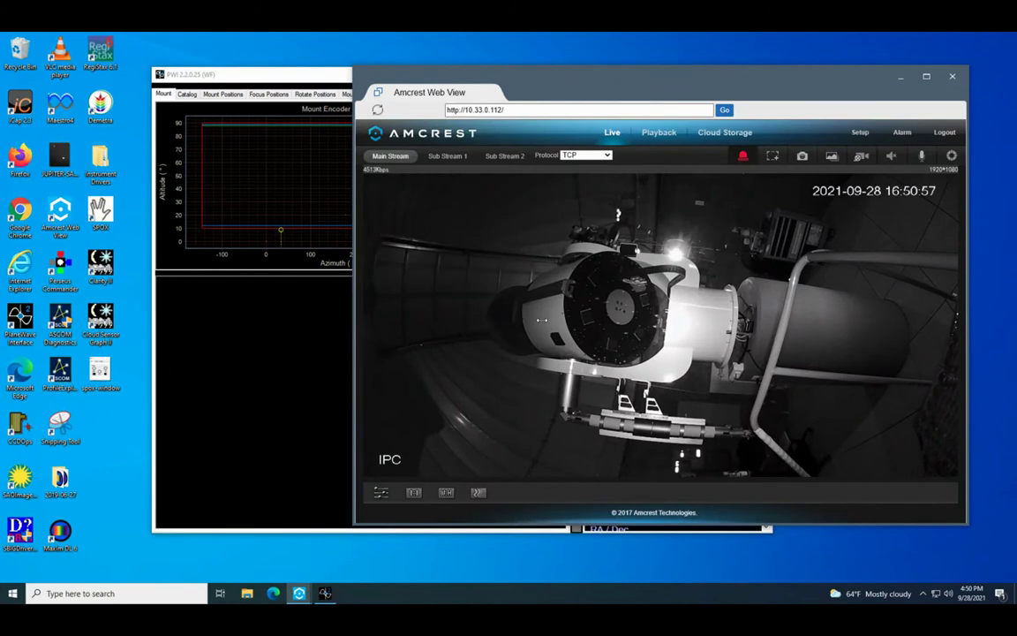
pyautogui.click(273, 286)
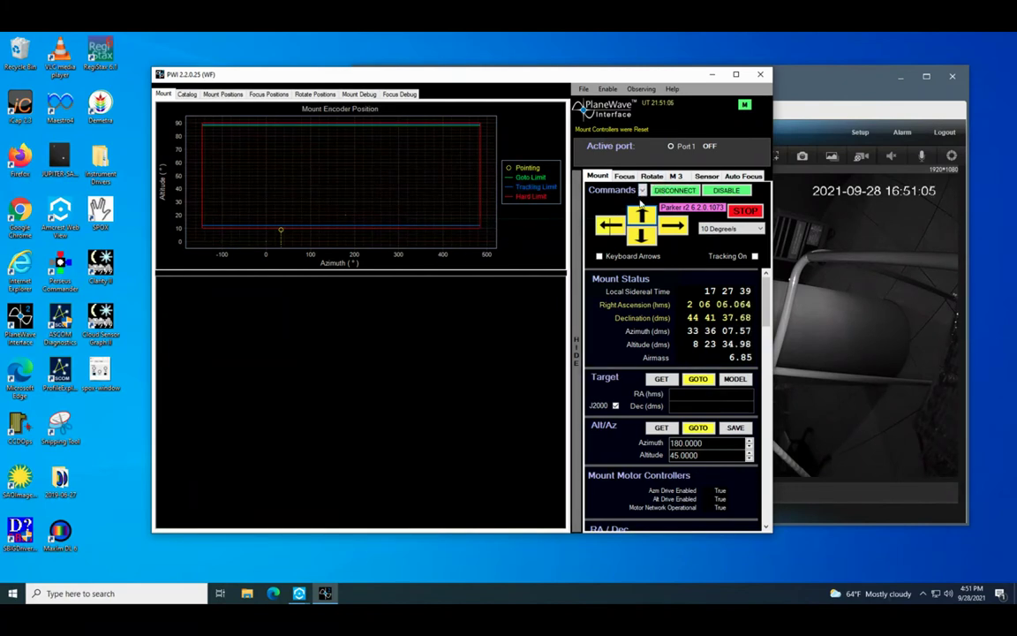
pyautogui.click(642, 190)
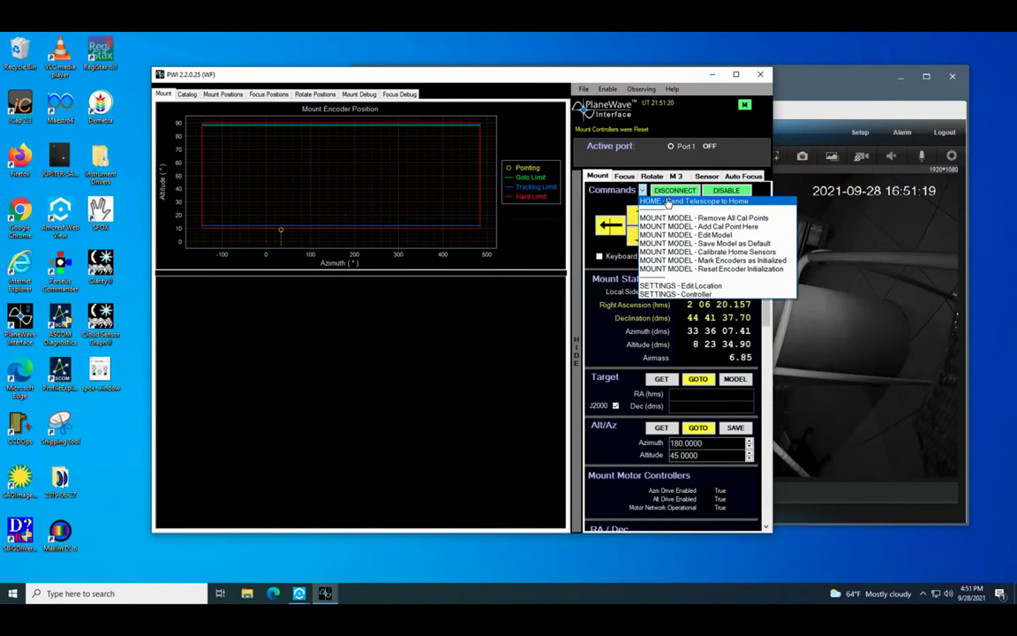
# - Send the telescope to home using the home sensors and confirm the Home dialog
pyautogui.click(668, 201)
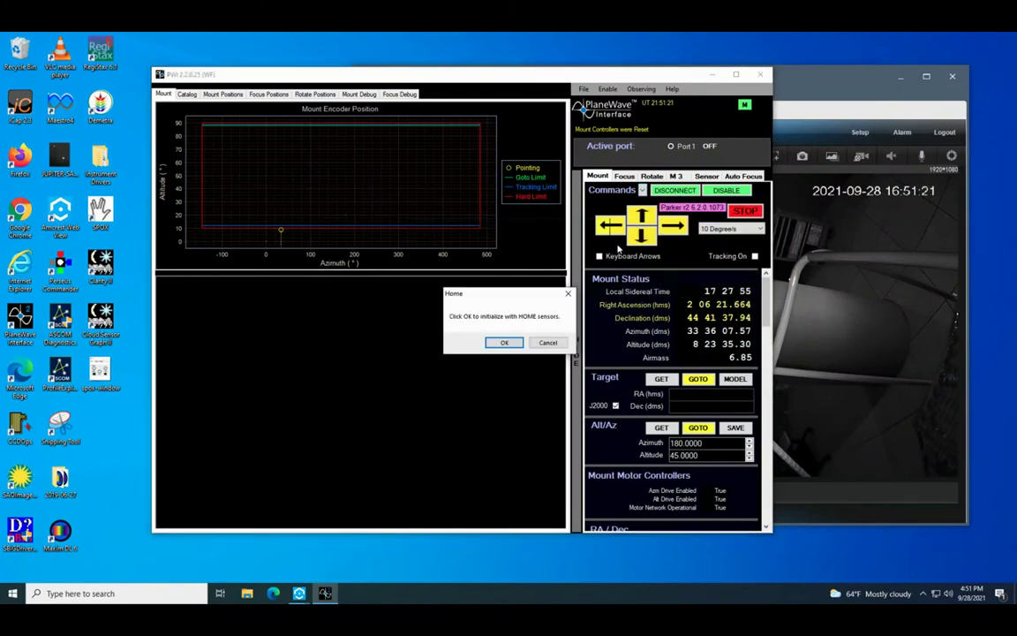
pyautogui.click(501, 344)
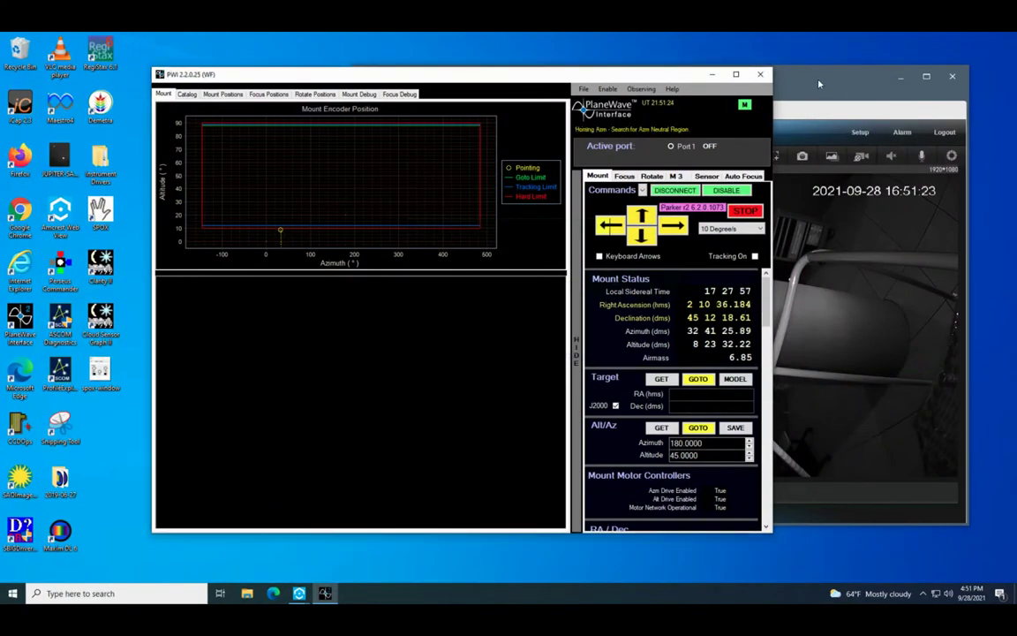
pyautogui.click(776, 188)
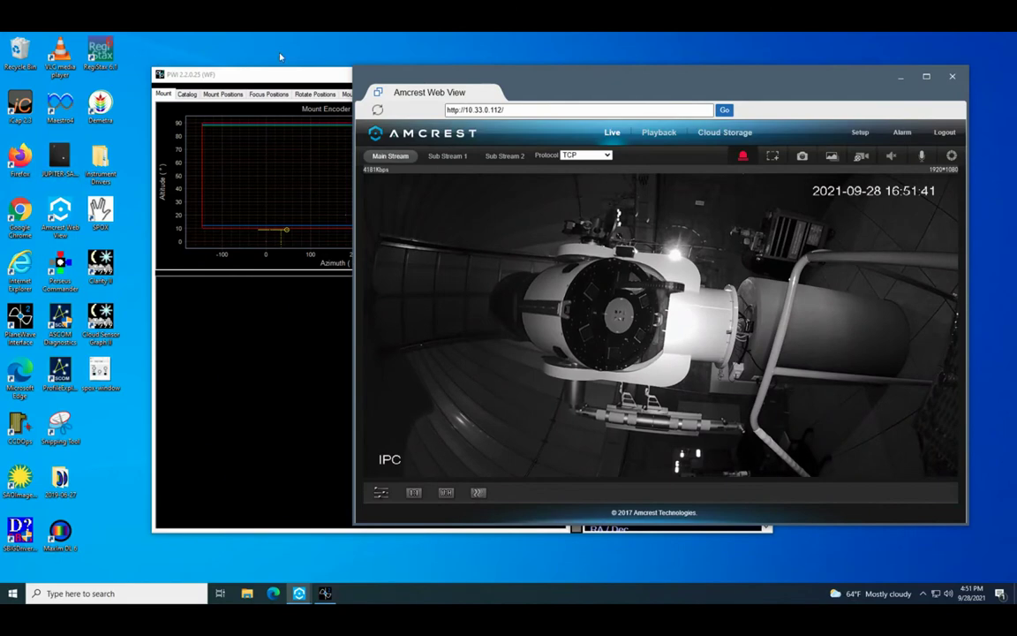
# - Monitor the mount readouts and dome camera until homing completes near 207° azimuth, 44° altitude
pyautogui.moveTo(280, 76); pyautogui.dragTo(199, 71)
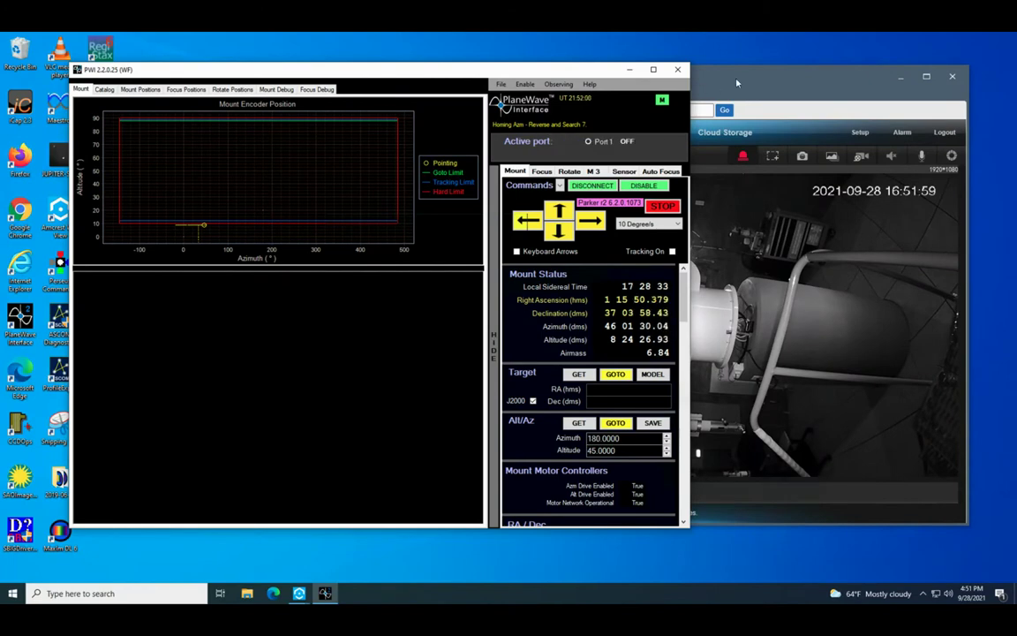
pyautogui.moveTo(755, 76)
pyautogui.mouseDown()
pyautogui.moveTo(696, 76)
pyautogui.moveTo(765, 74)
pyautogui.mouseUp()
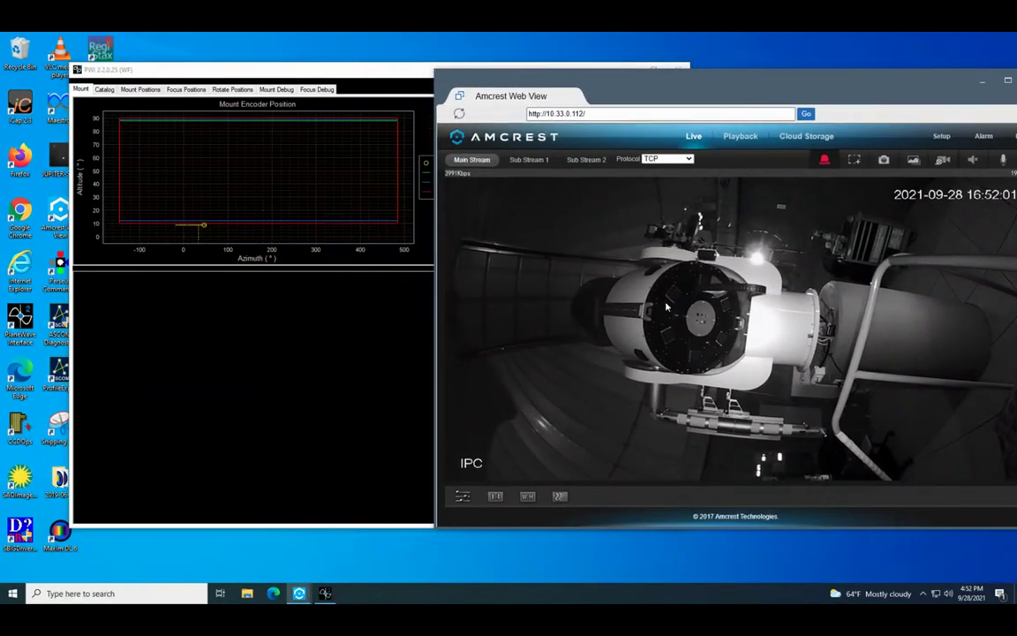
pyautogui.click(374, 369)
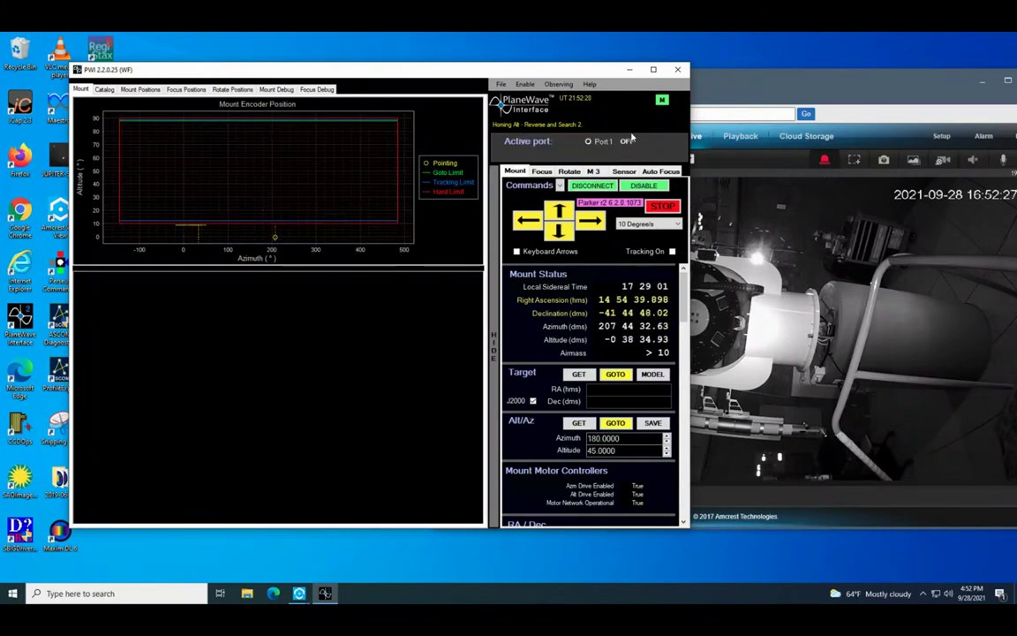
pyautogui.click(697, 255)
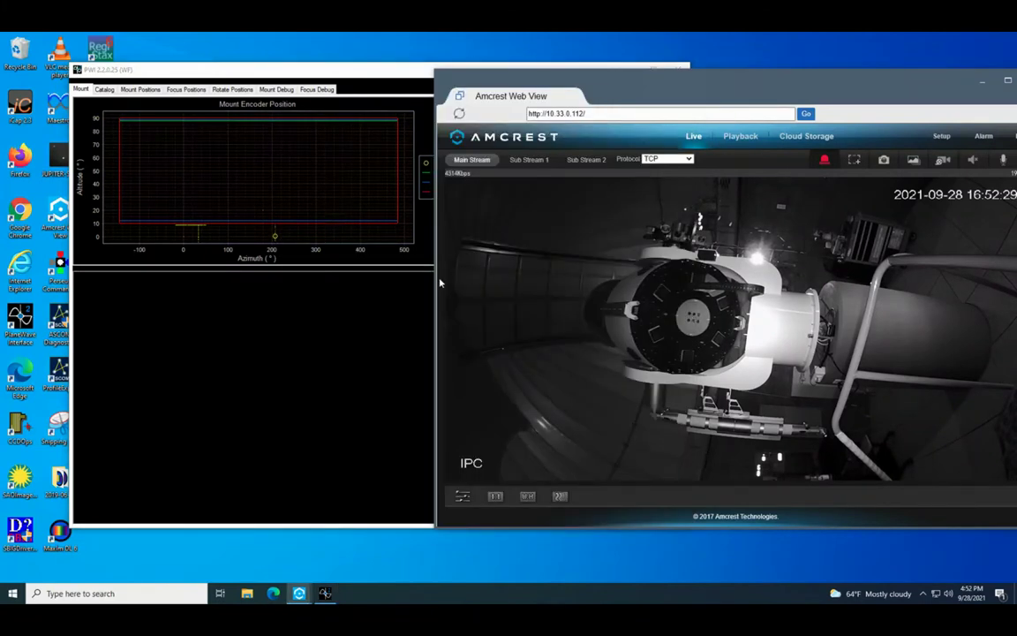
pyautogui.click(345, 332)
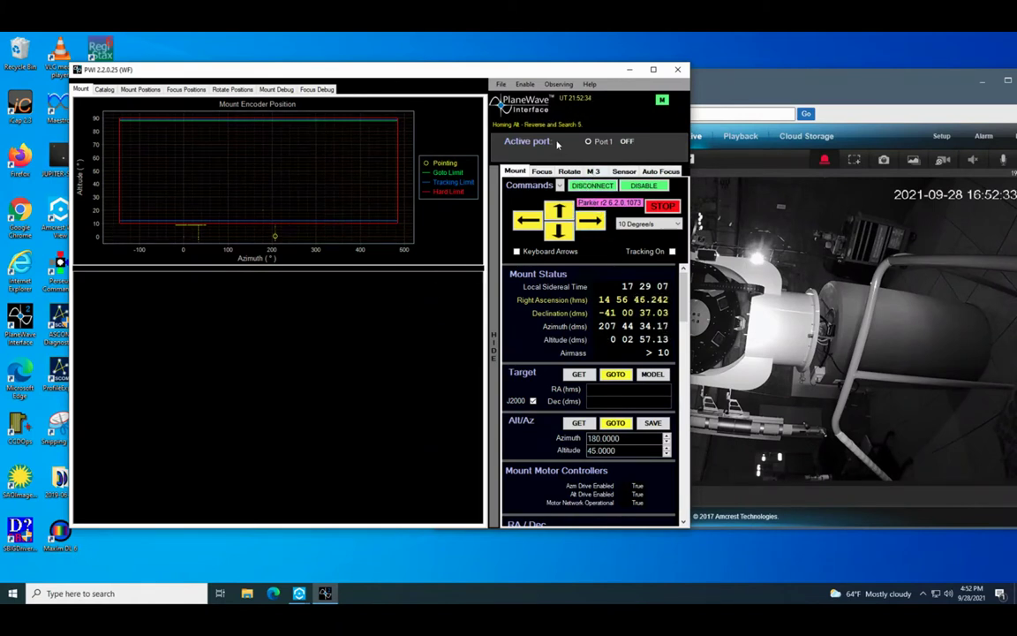
pyautogui.click(785, 88)
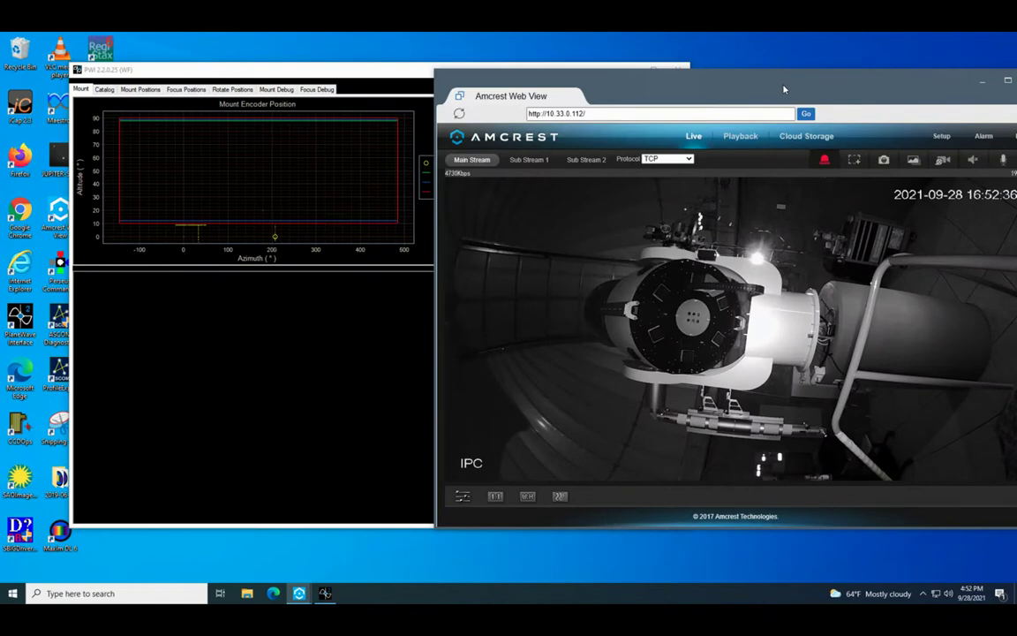
pyautogui.click(336, 388)
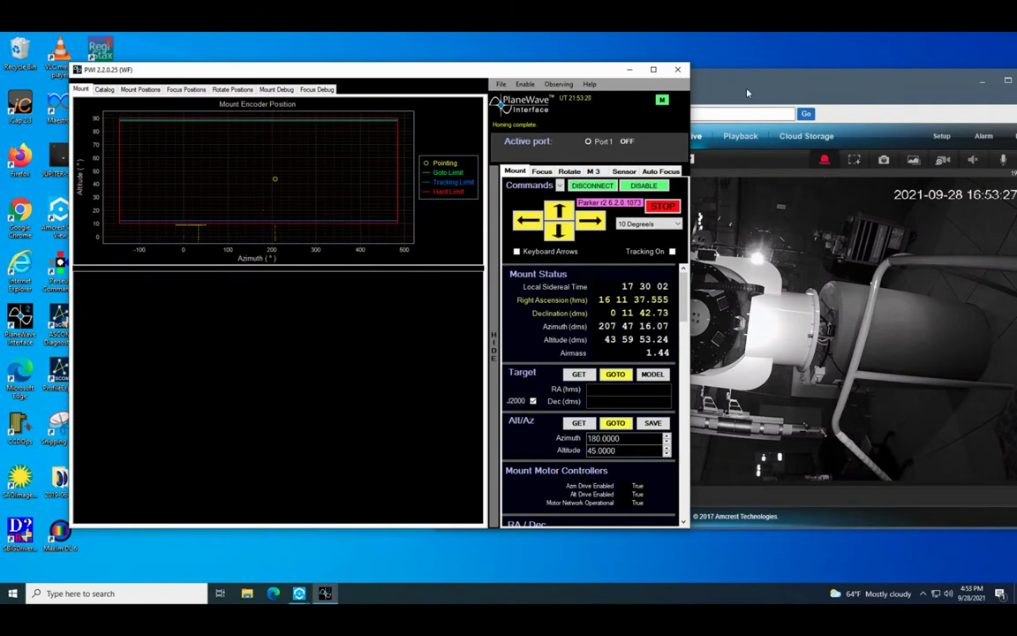
# - Slew the mount with GOTO to Alt/Az target azimuth 207°, altitude 25°
pyautogui.click(692, 77)
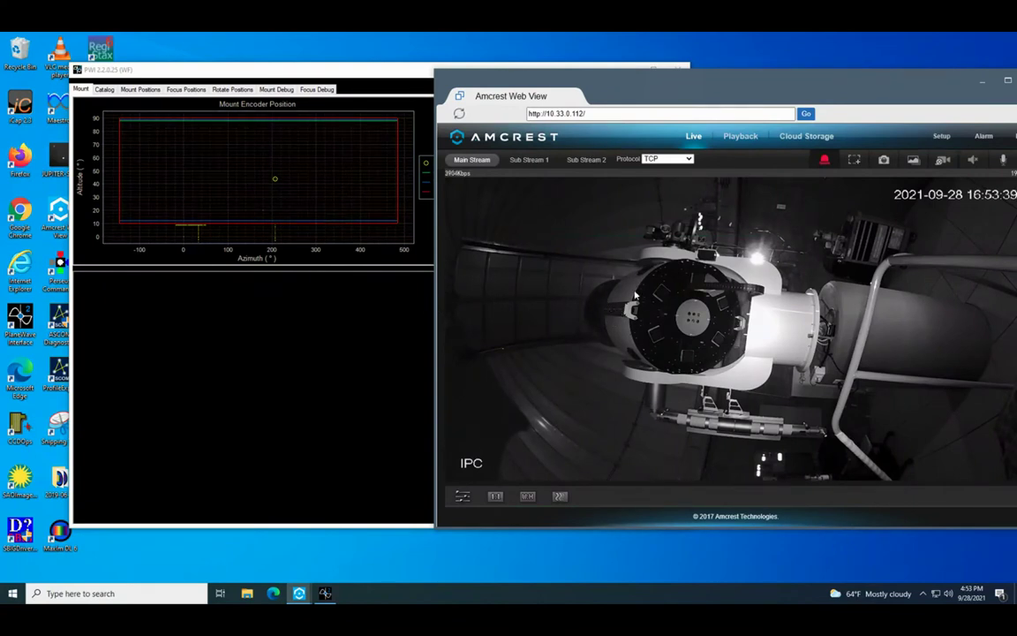
pyautogui.click(362, 411)
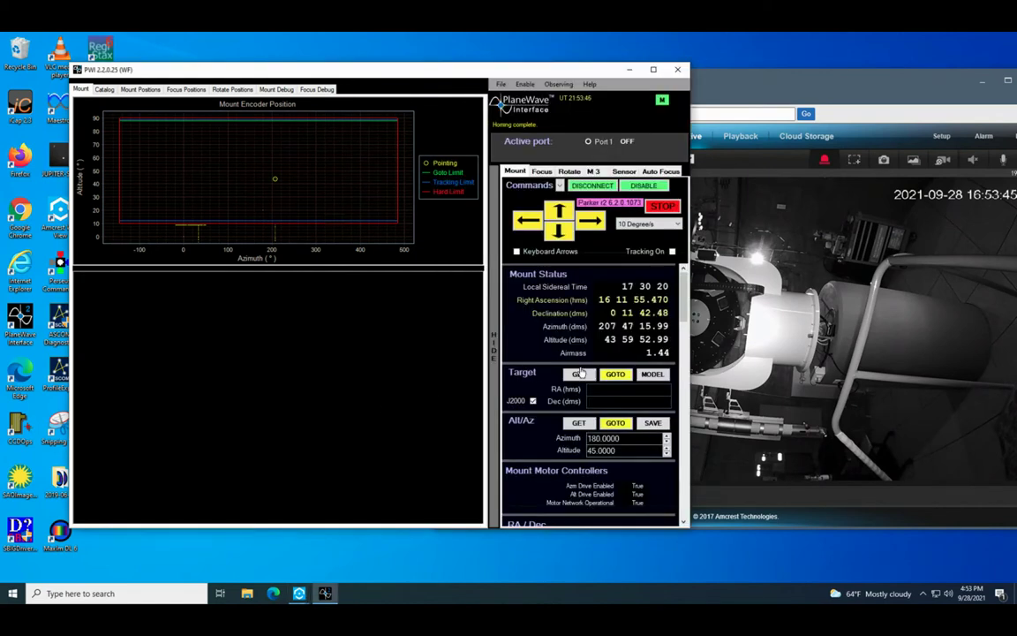
pyautogui.scroll(-3, 611, 276)
pyautogui.scroll(3, 611, 277)
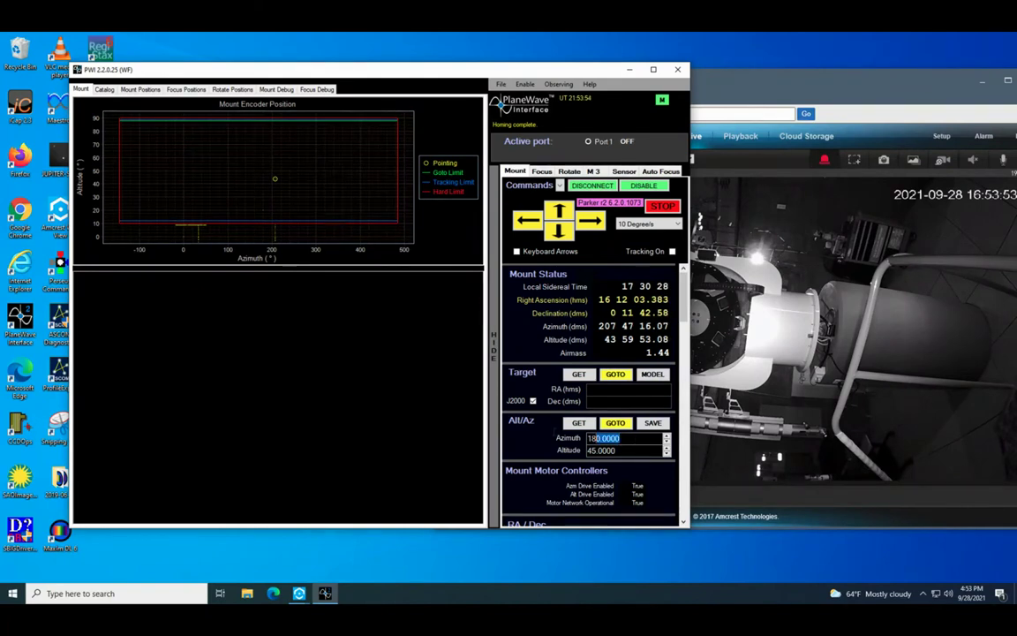
pyautogui.write('207')
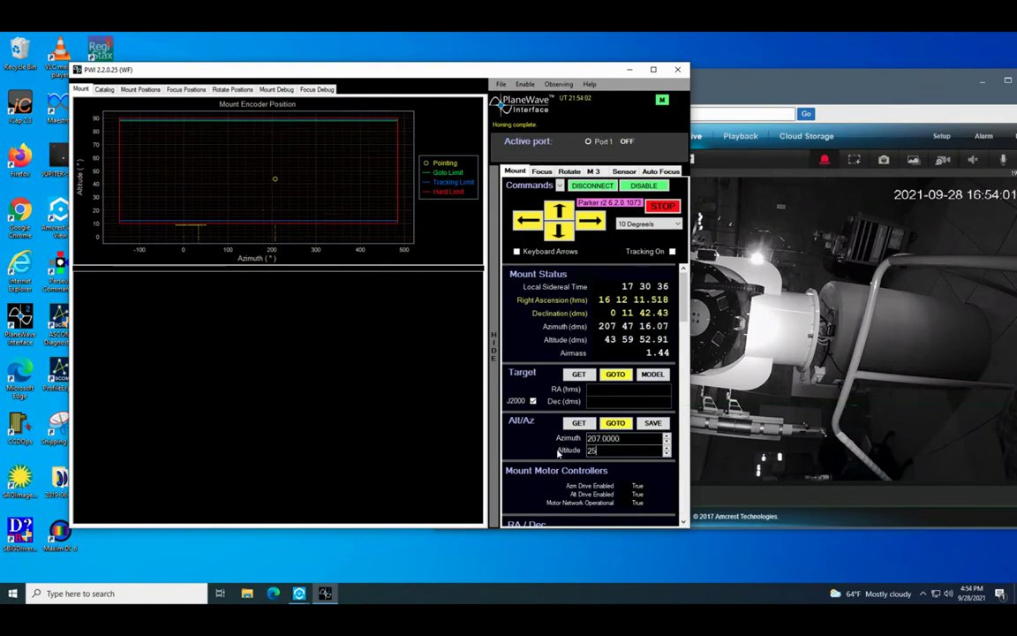
pyautogui.click(615, 424)
pyautogui.click(706, 336)
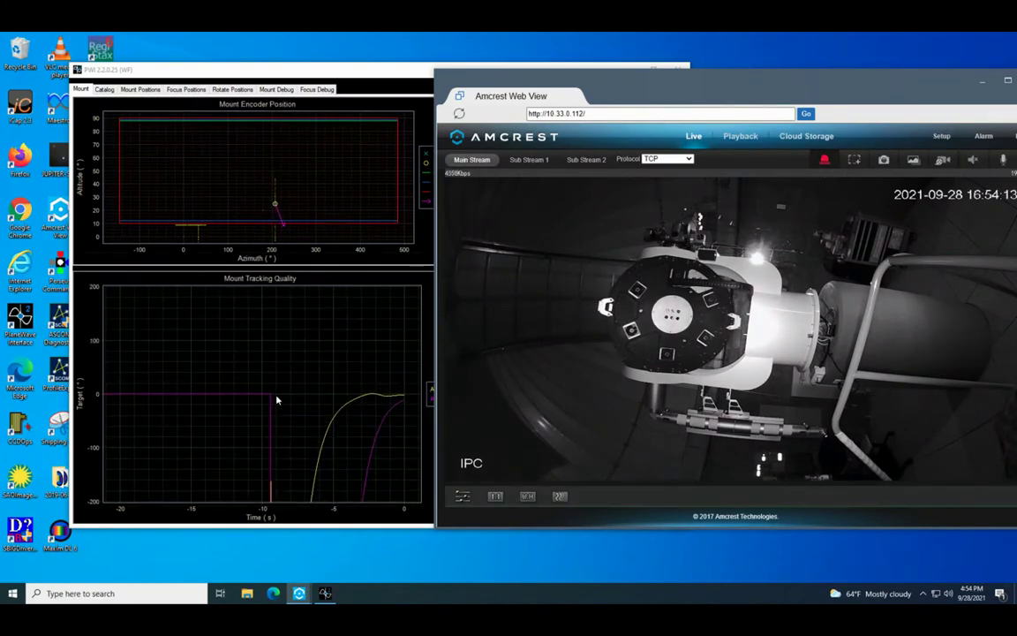
pyautogui.moveTo(178, 70); pyautogui.dragTo(233, 67)
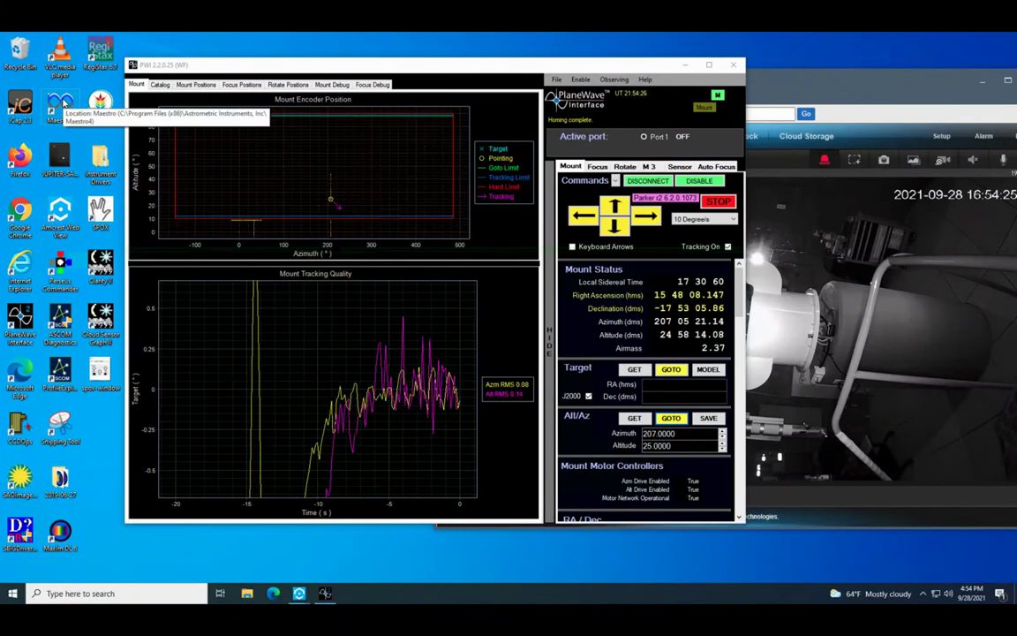
# - Launch Maestro4, reposition its window, and start fully opening the dome shutter
pyautogui.doubleClick(64, 104)
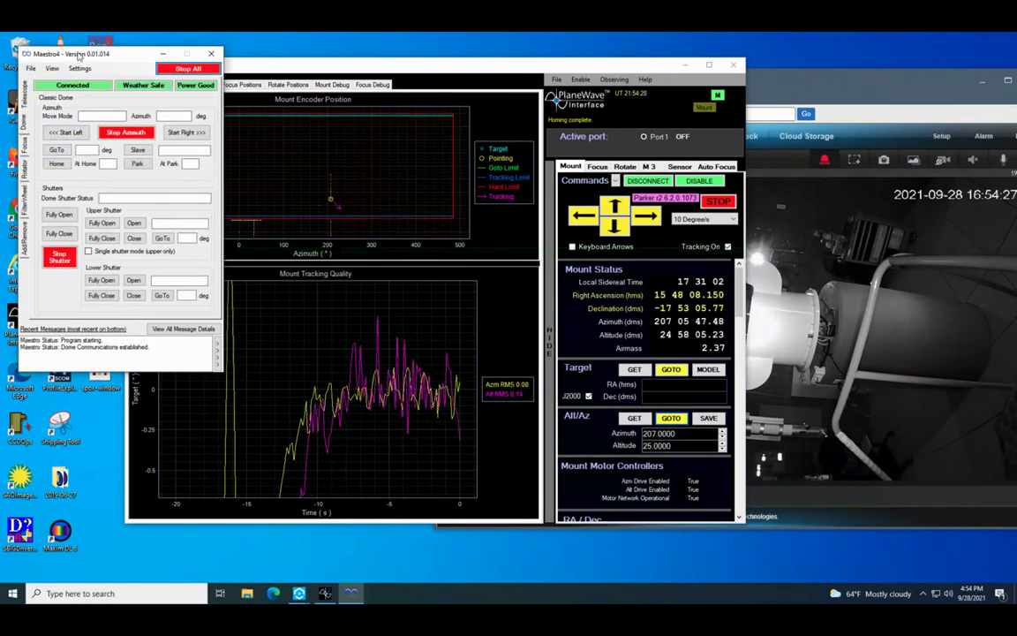
pyautogui.moveTo(79, 57); pyautogui.dragTo(198, 128)
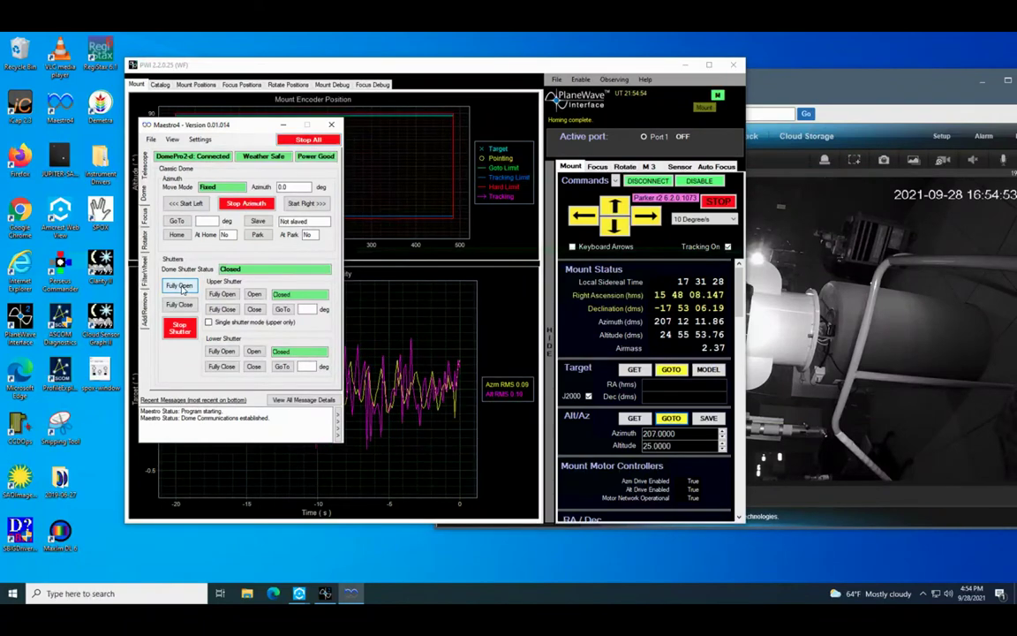
pyautogui.click(181, 286)
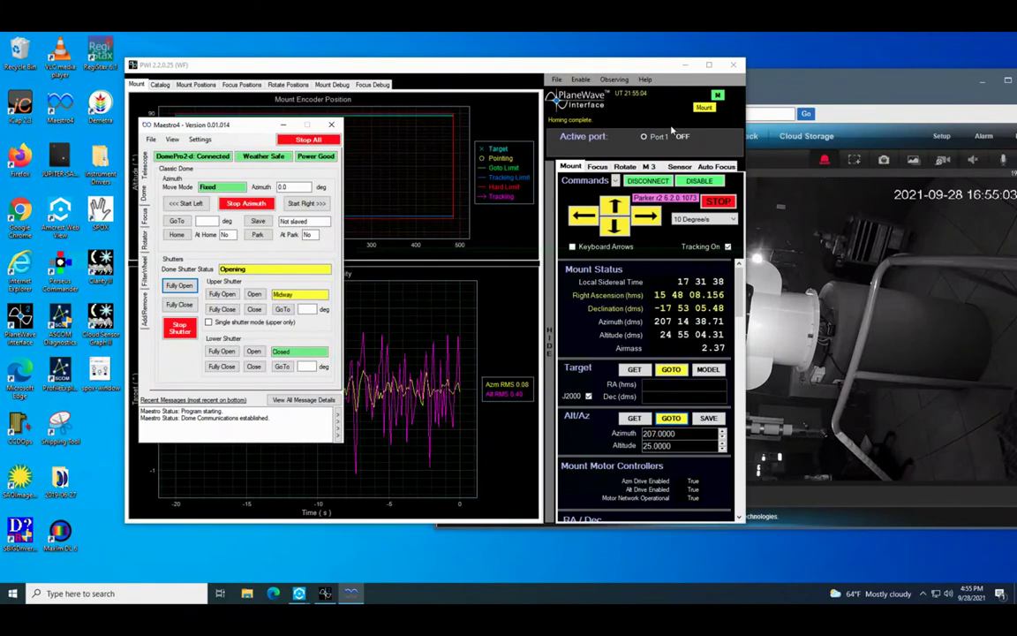
pyautogui.click(799, 89)
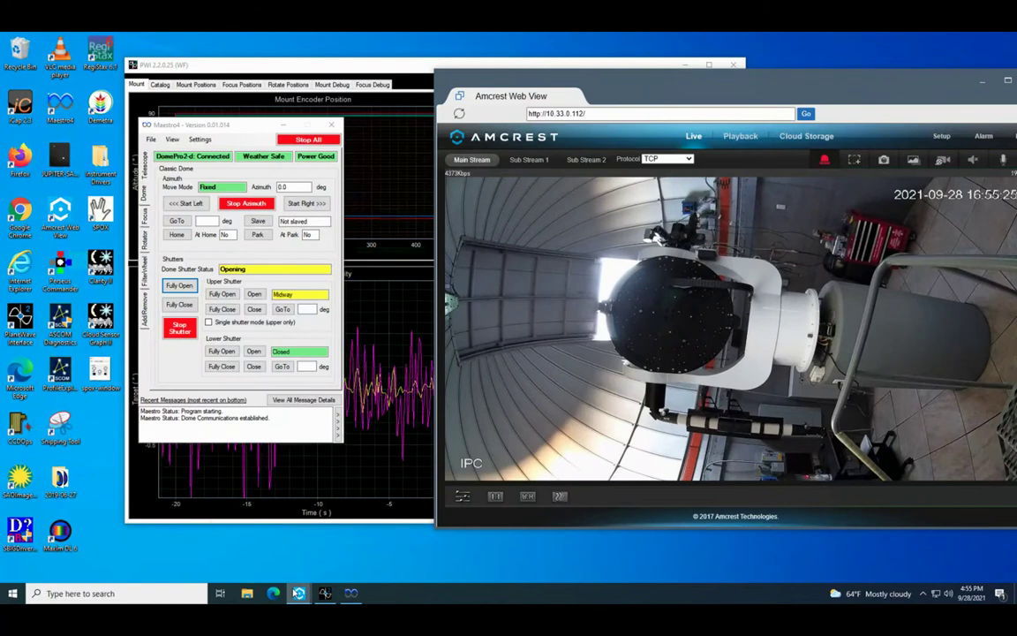
pyautogui.moveTo(298, 592)
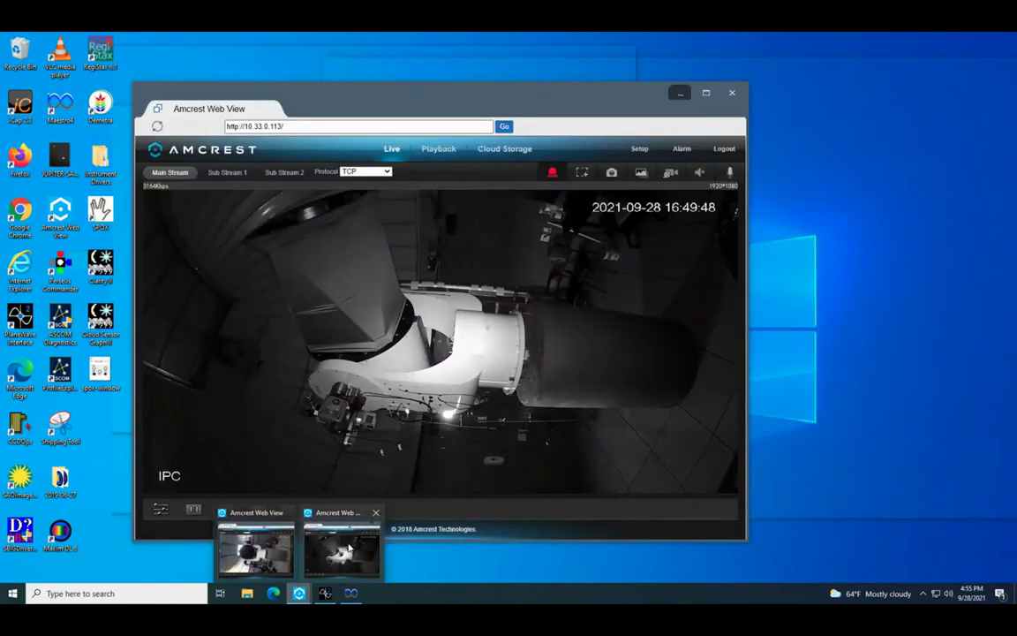
# - Compare the 10.33.0.112 and 10.33.0.113 dome feeds, then minimize the 10.33.0.113 viewer
pyautogui.click(346, 547)
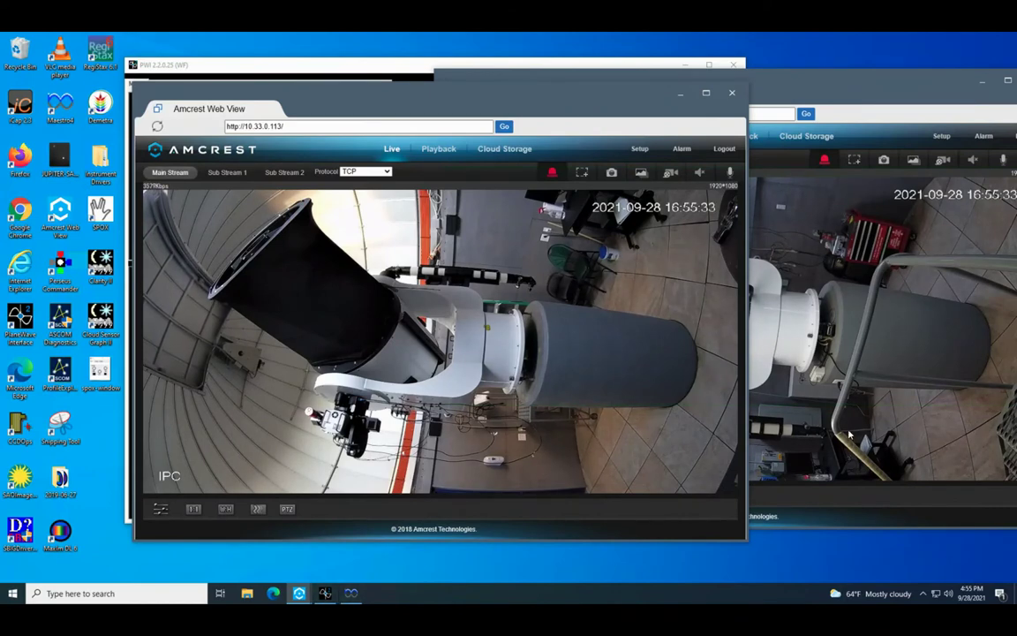
pyautogui.click(878, 424)
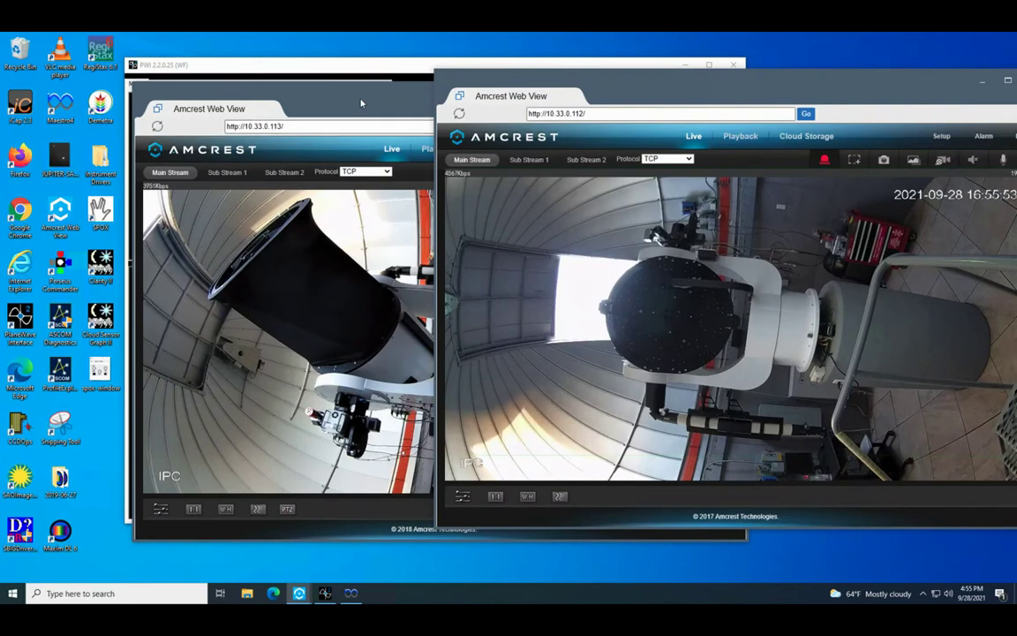
pyautogui.click(402, 93)
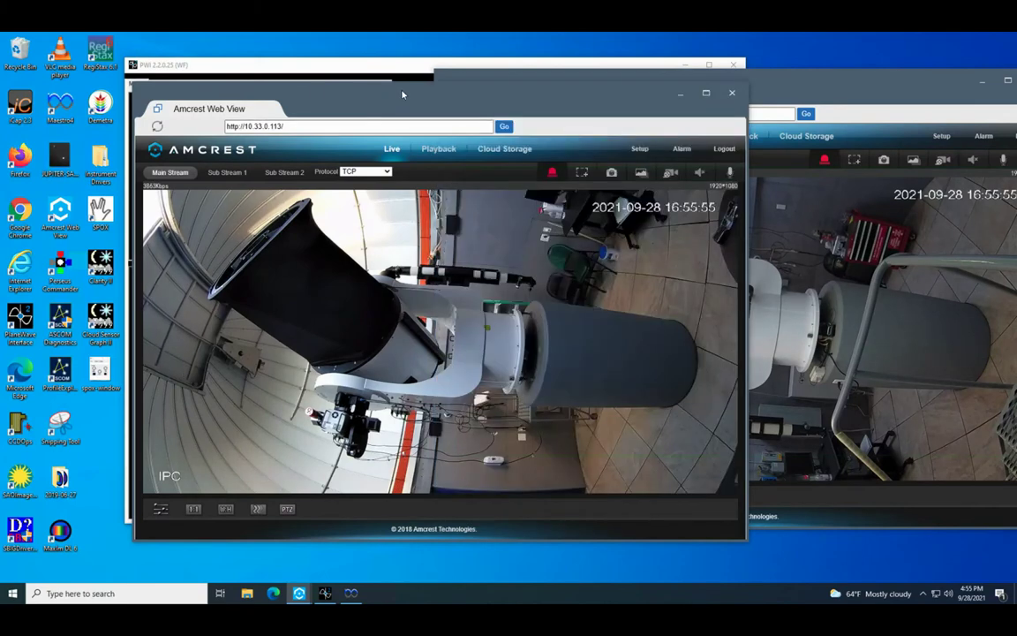
pyautogui.click(680, 94)
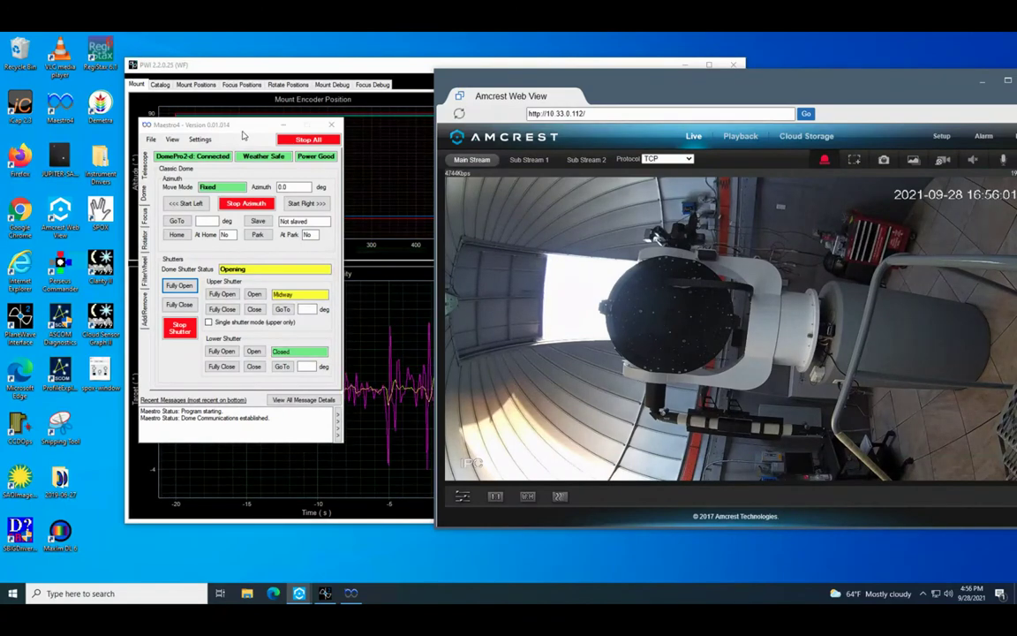
# - Move Maestro4 to the left edge and change PWI's Alt/Az target altitude to 50
pyautogui.moveTo(243, 134); pyautogui.dragTo(91, 152)
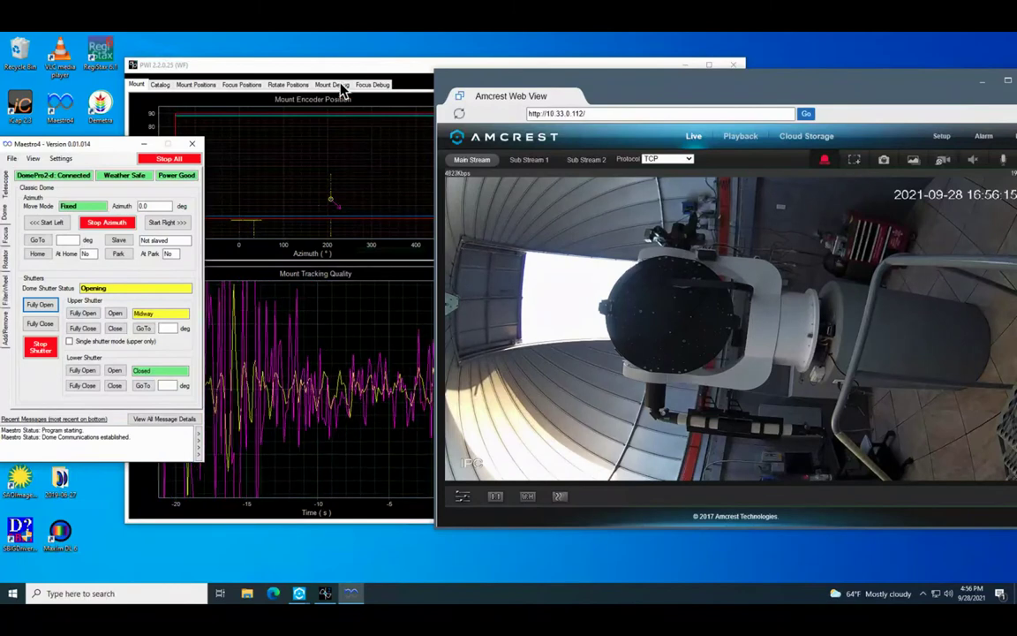
pyautogui.click(325, 594)
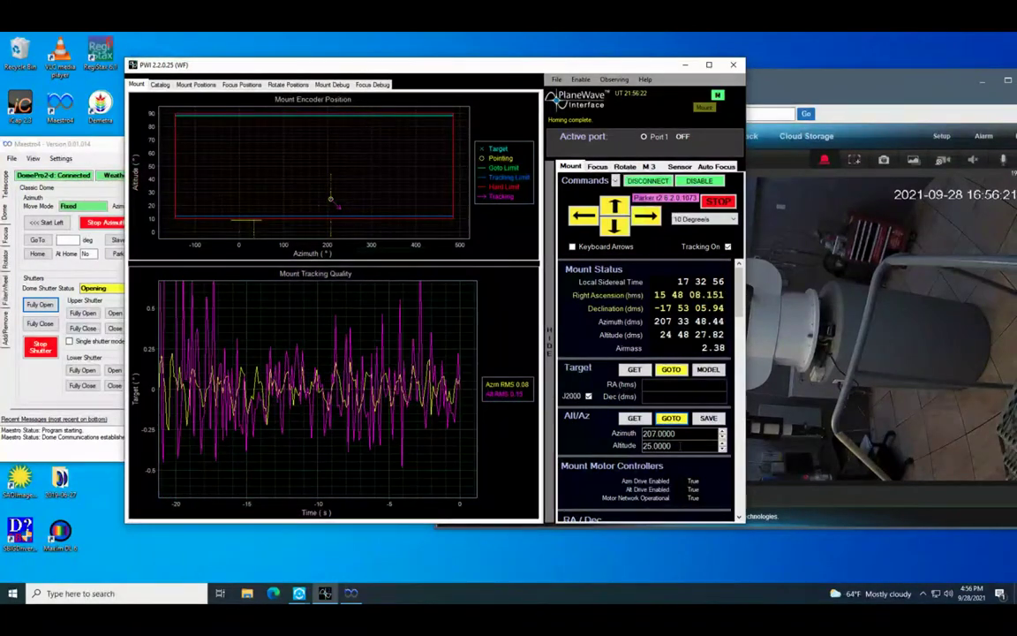
pyautogui.doubleClick(657, 445)
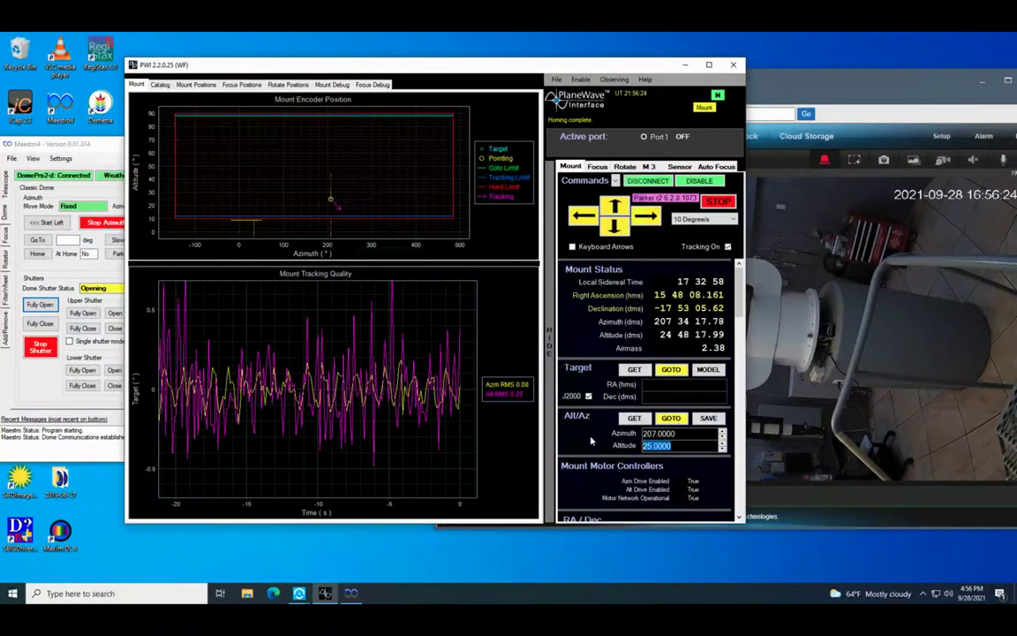
pyautogui.write('50')
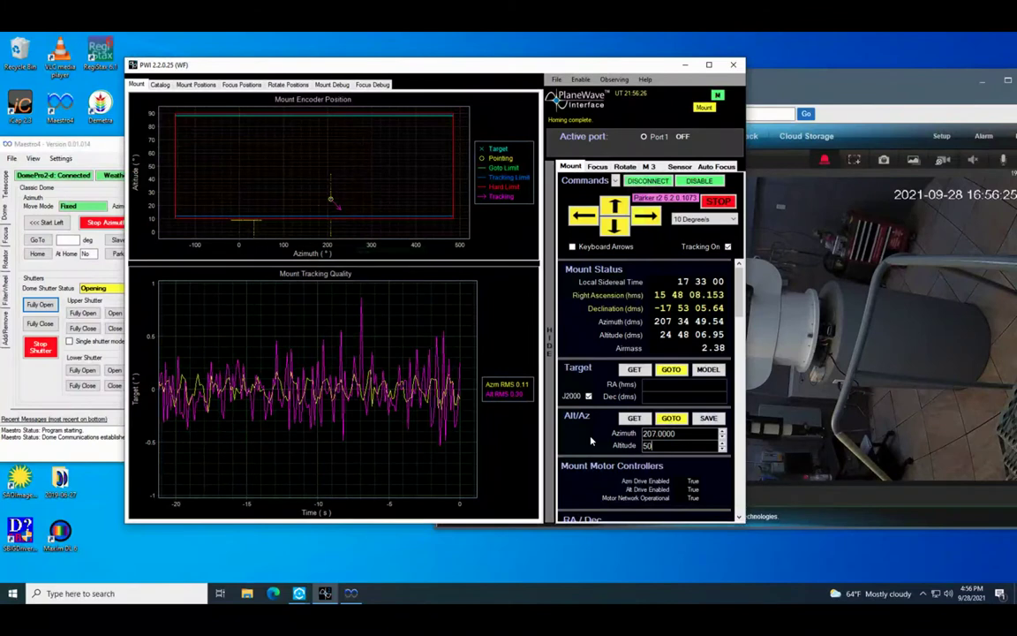
pyautogui.click(777, 89)
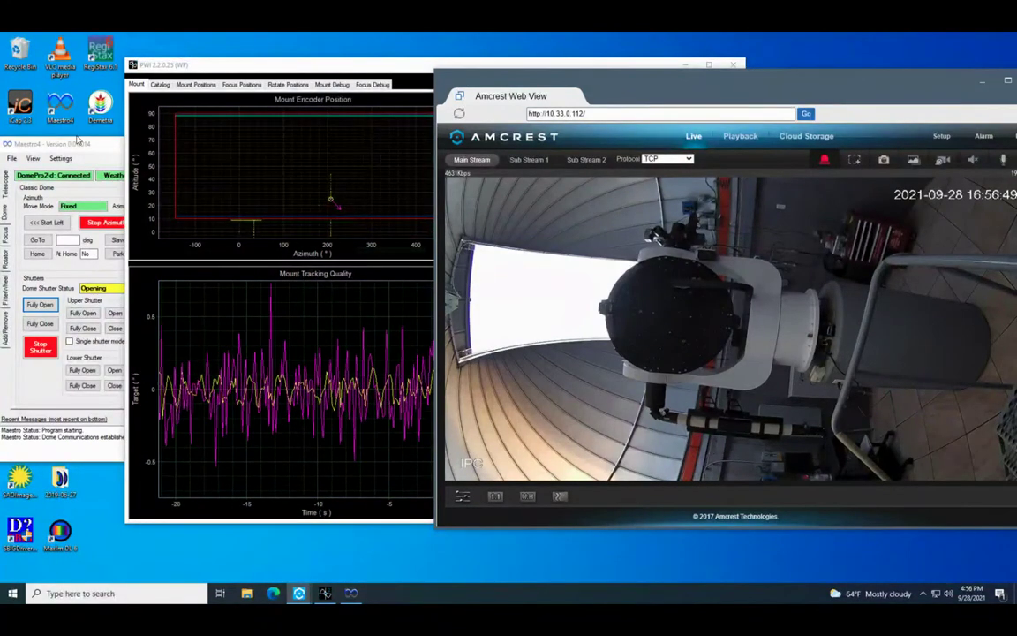
pyautogui.click(79, 144)
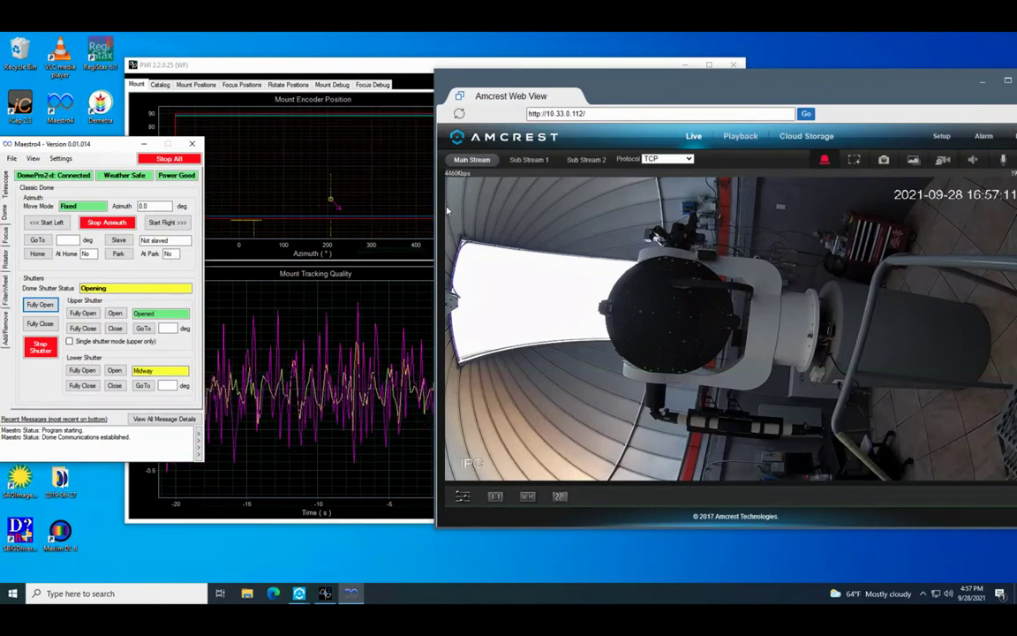
# - Slew the telescope to azimuth 207°, altitude 50° and watch it on the dome camera
pyautogui.click(339, 70)
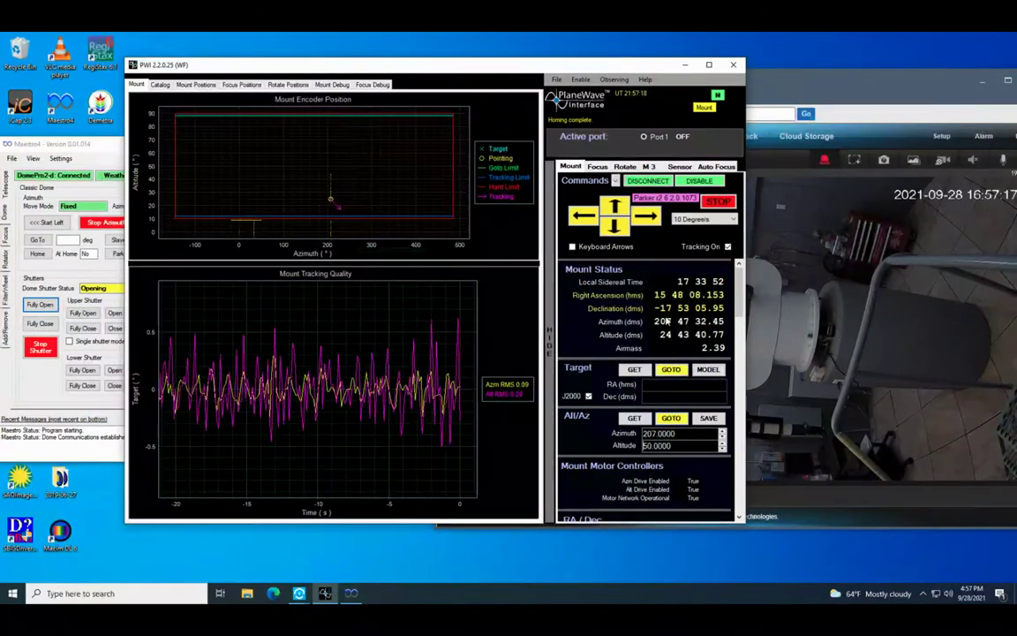
pyautogui.click(671, 420)
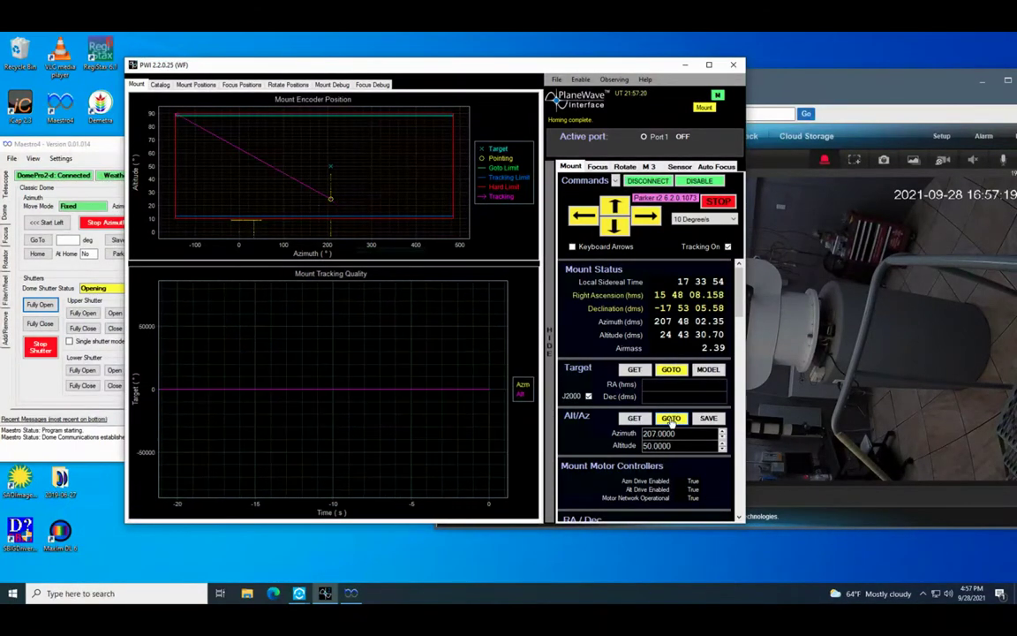
pyautogui.click(828, 86)
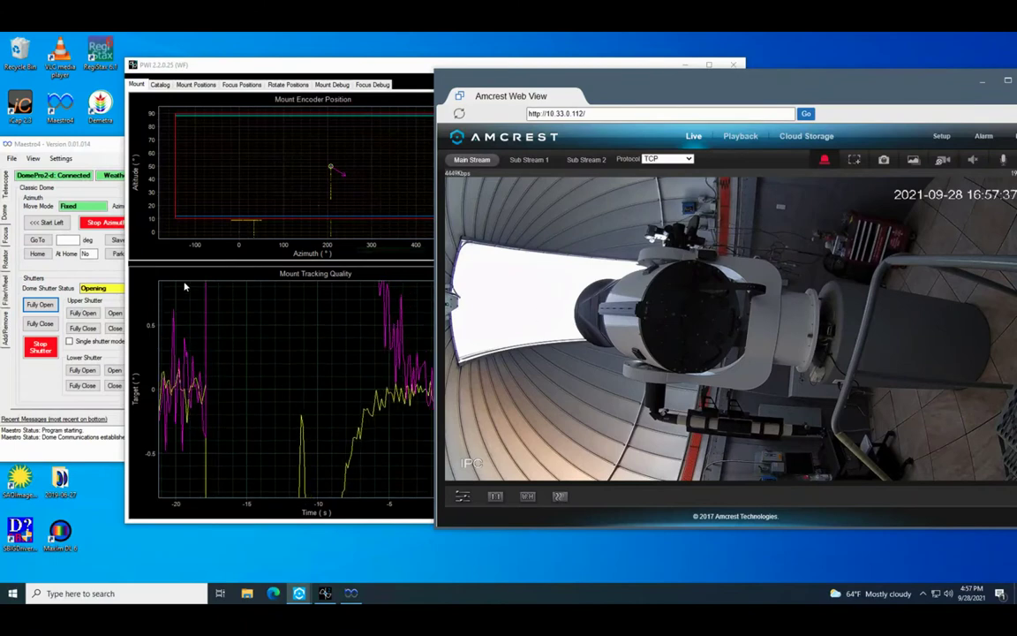
pyautogui.click(87, 148)
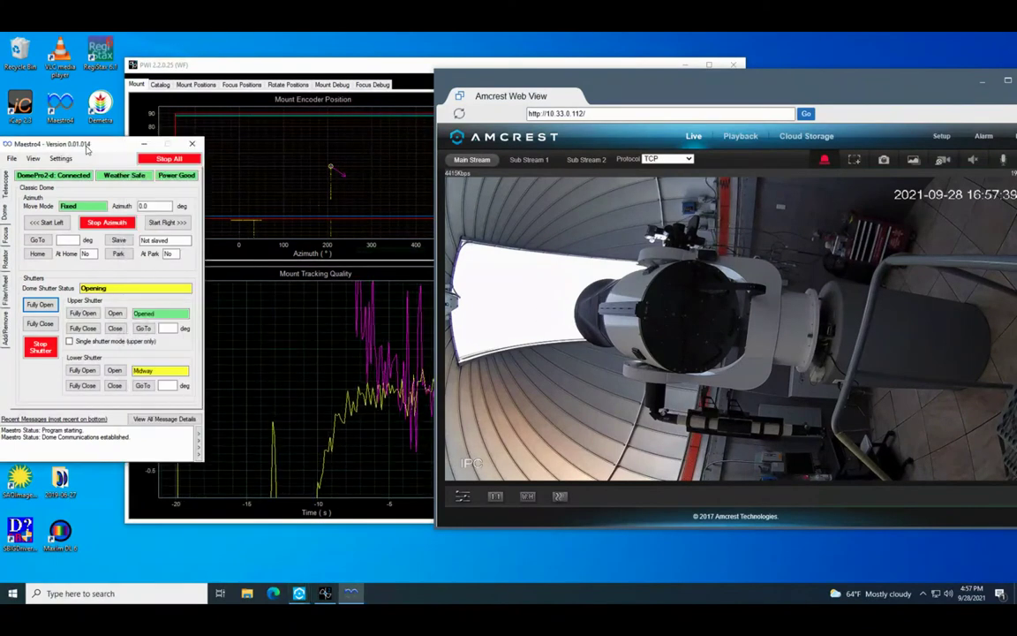
pyautogui.moveTo(86, 148); pyautogui.dragTo(115, 143)
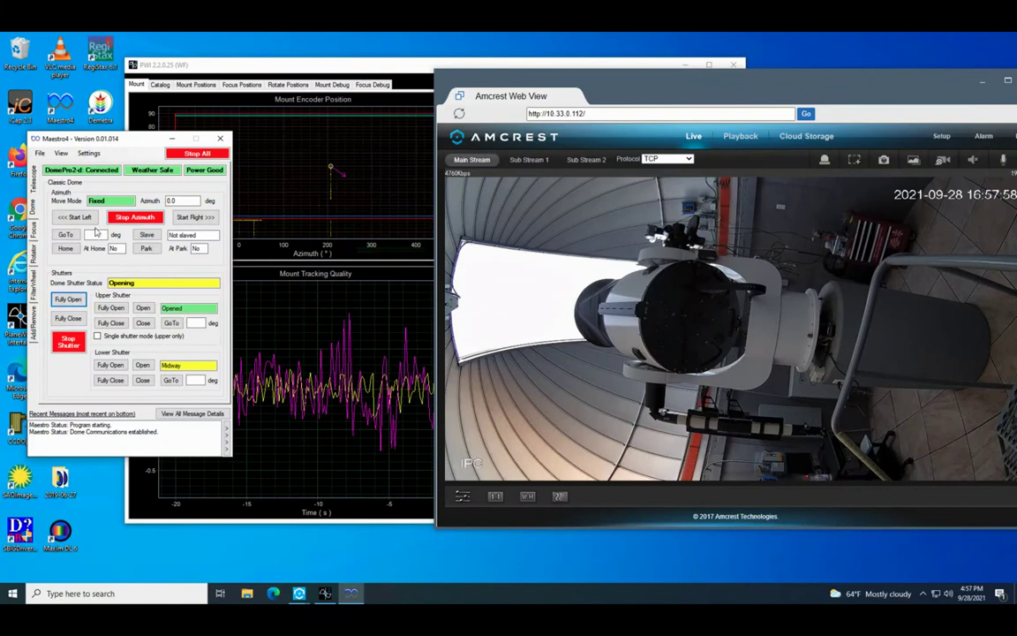
# - Rotate the dome left and stop it at azimuth 352.1, comparing with PWI and the camera feed
pyautogui.click(77, 217)
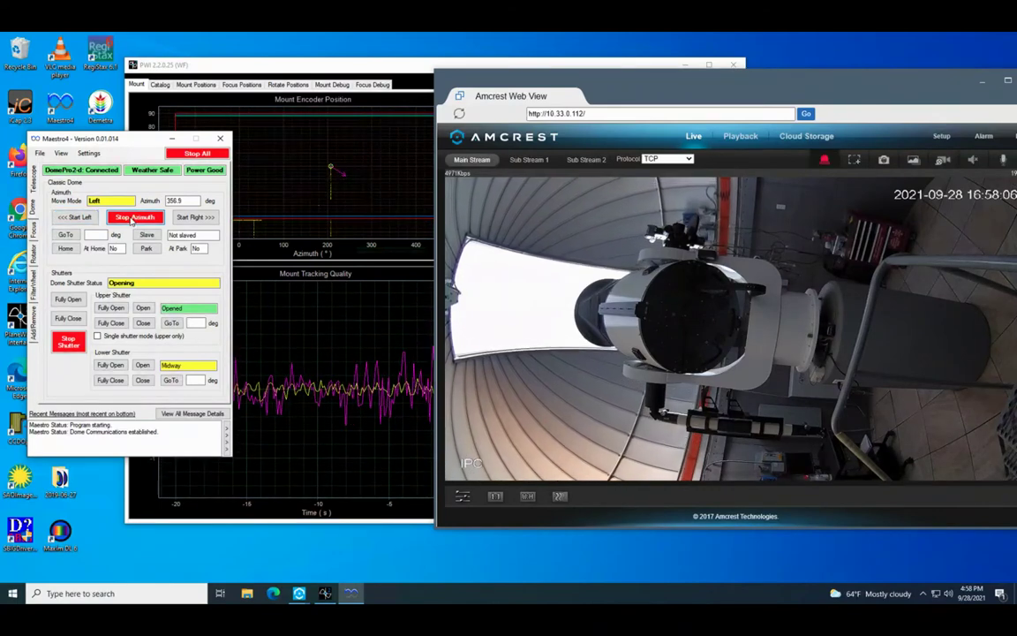
pyautogui.click(133, 218)
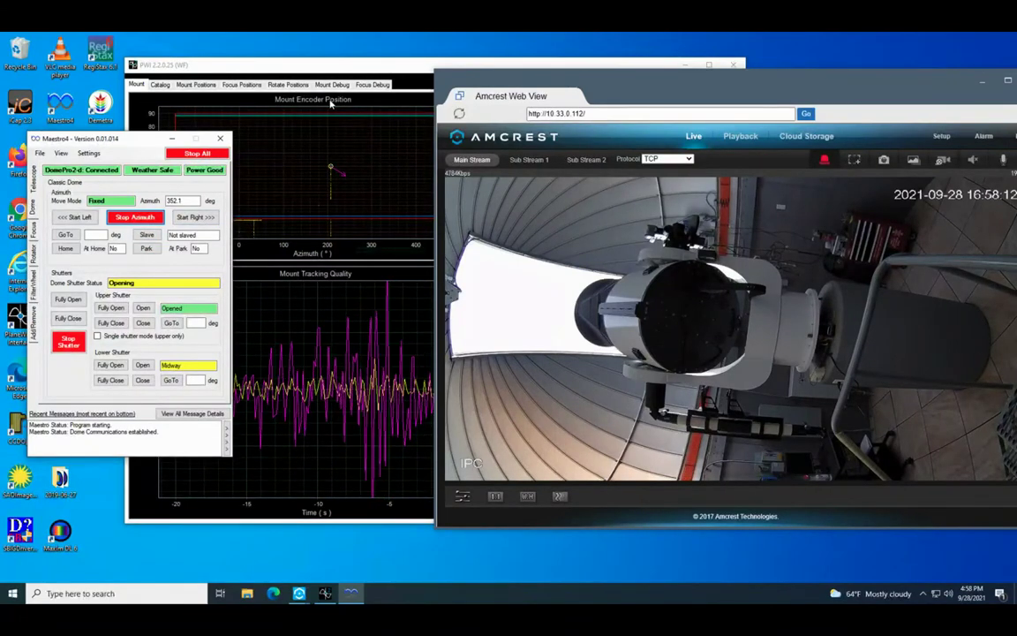
pyautogui.click(362, 73)
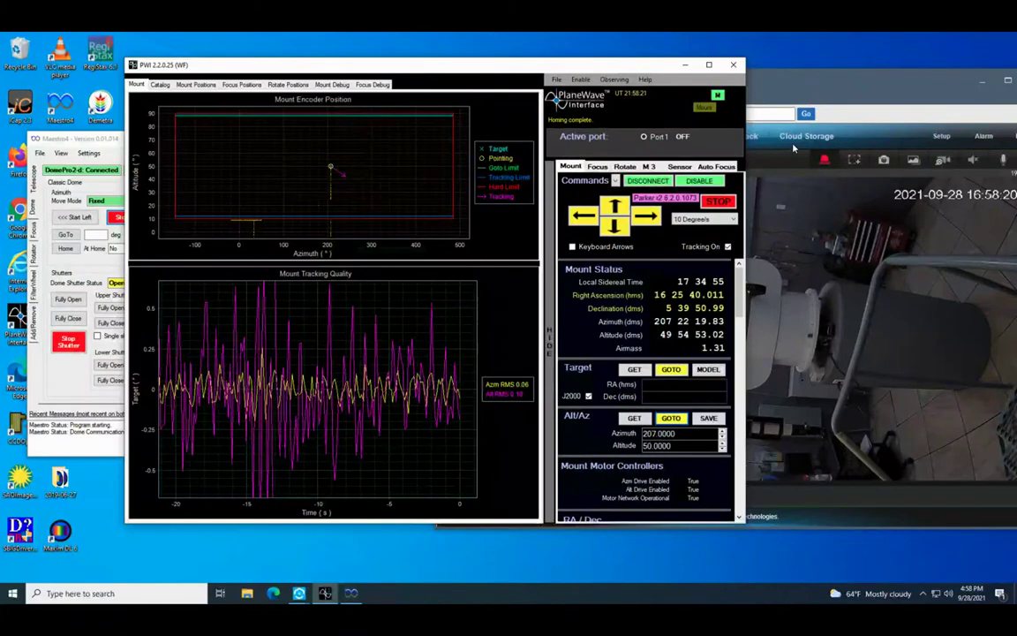
pyautogui.click(762, 345)
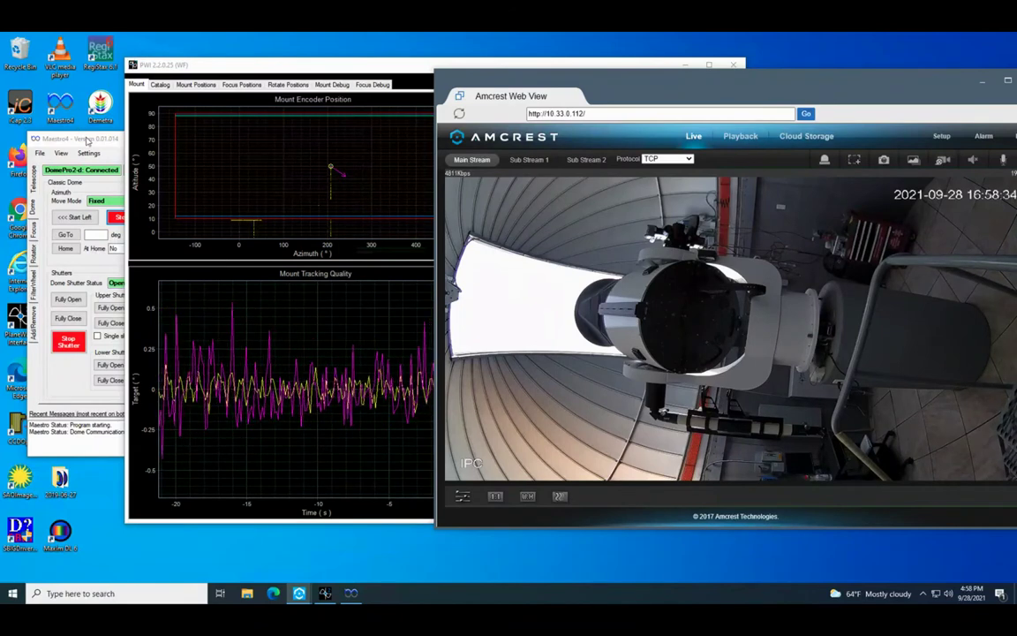
pyautogui.click(66, 210)
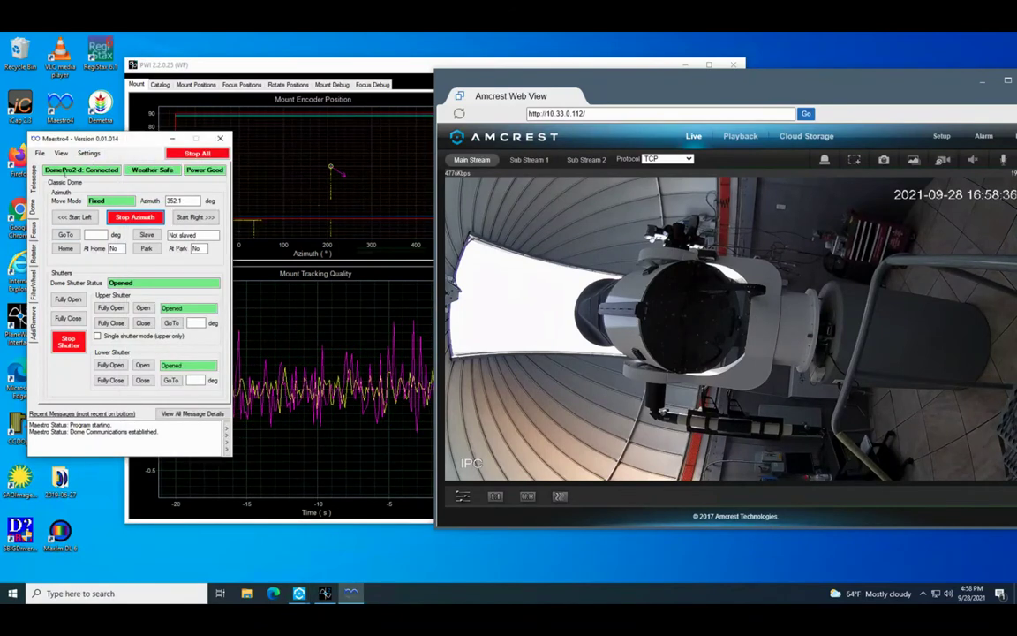
# - Calibrate the dome azimuth to 207 in Azimuth General Settings, matching the telescope's azimuth
pyautogui.click(88, 152)
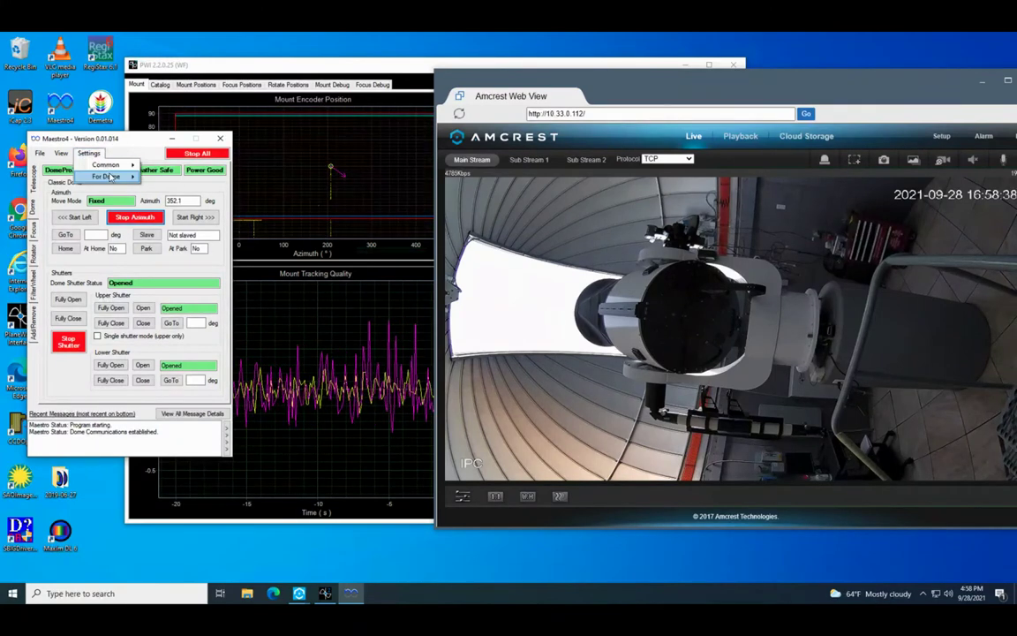
pyautogui.moveTo(108, 176)
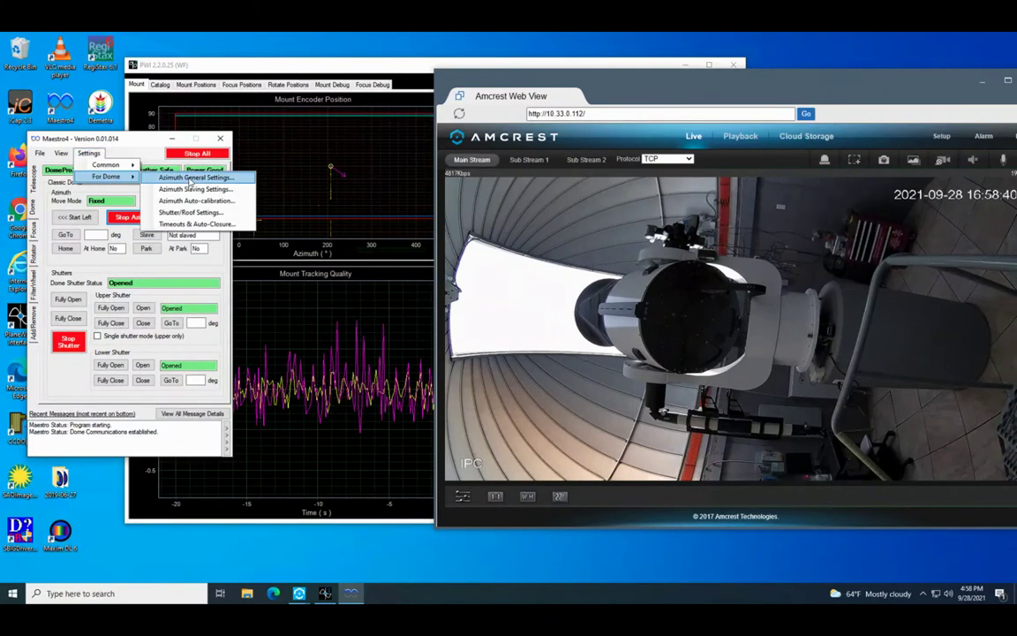
pyautogui.click(191, 179)
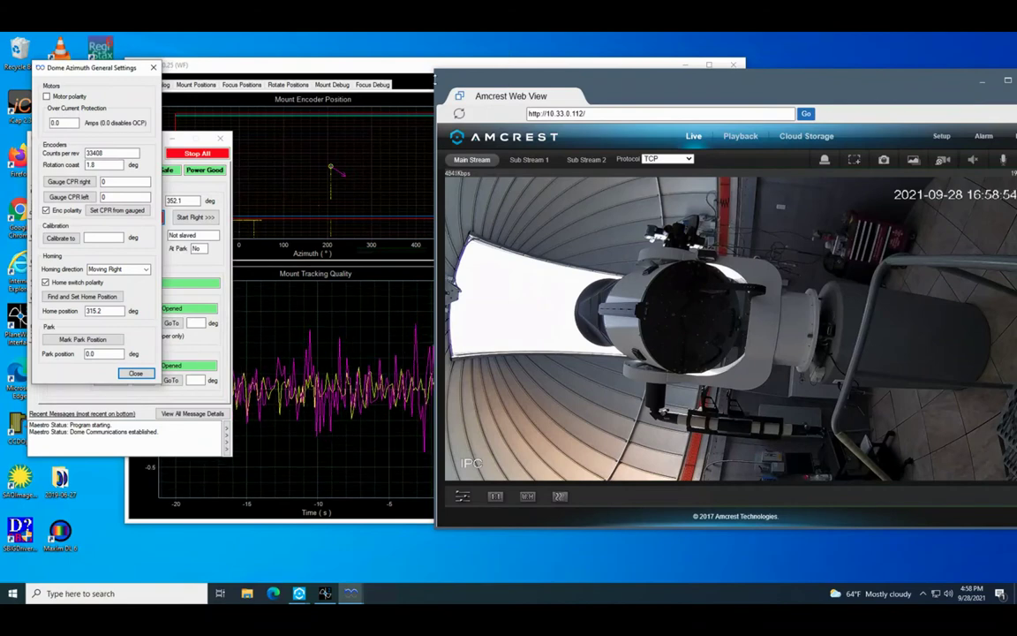
pyautogui.click(374, 67)
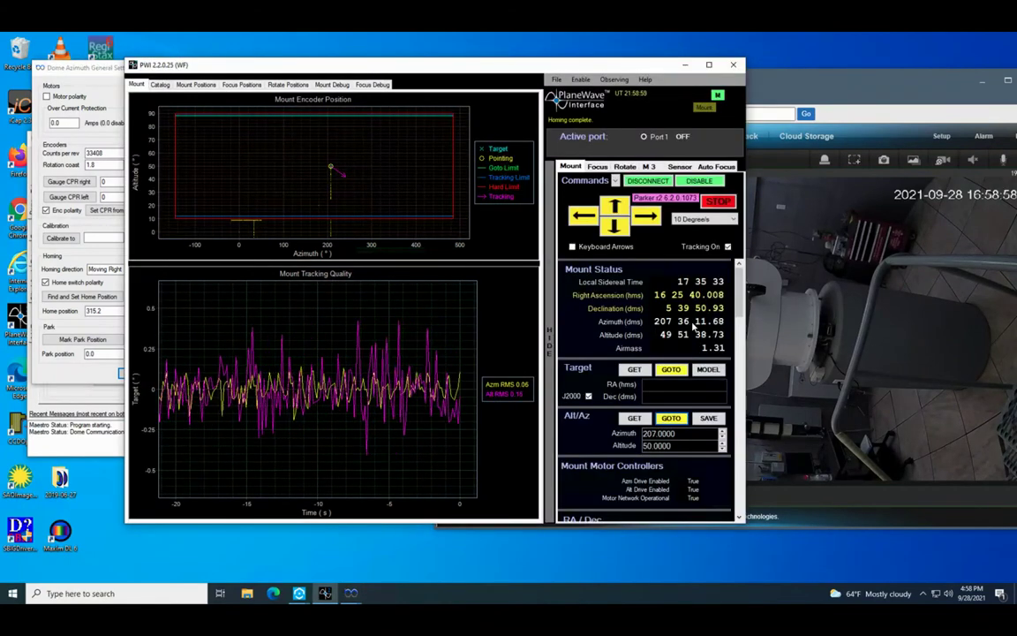
pyautogui.click(81, 72)
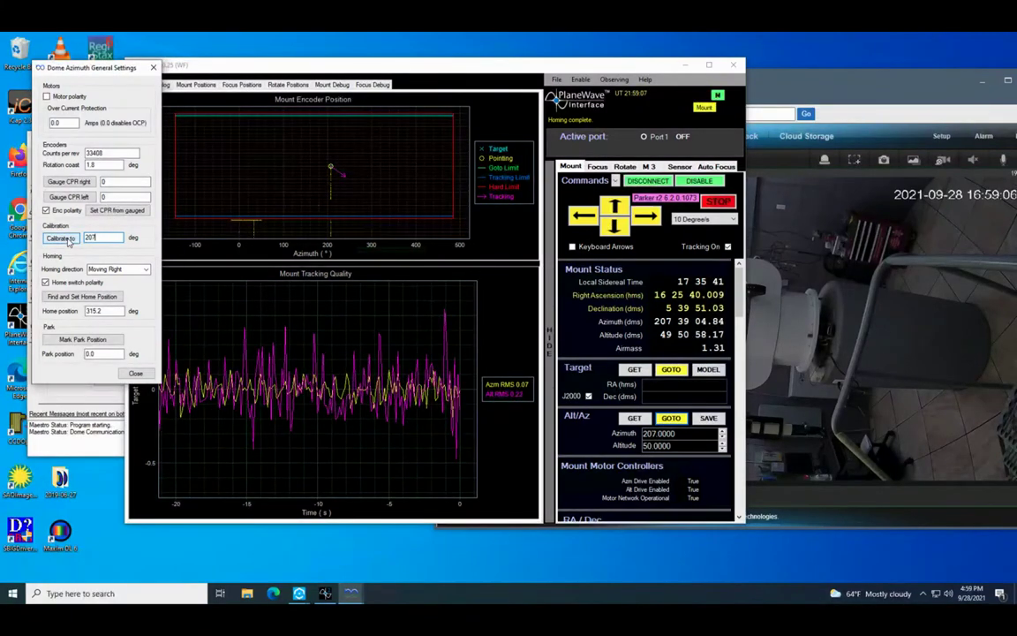
pyautogui.click(62, 238)
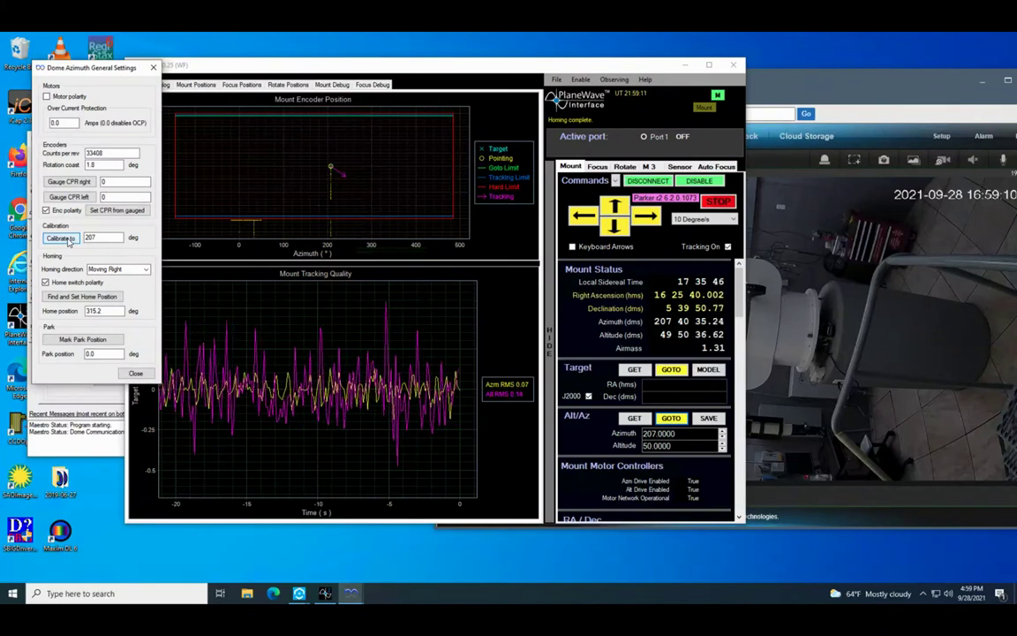
pyautogui.click(152, 69)
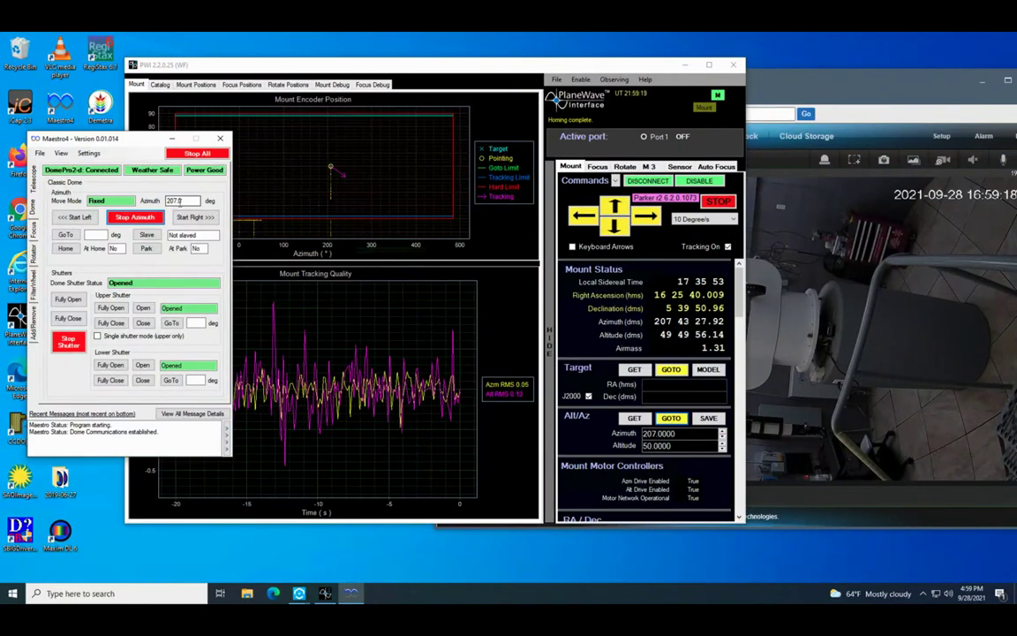
# - Set the dome to Slaved at 207.0° azimuth so it follows the telescope
pyautogui.click(807, 84)
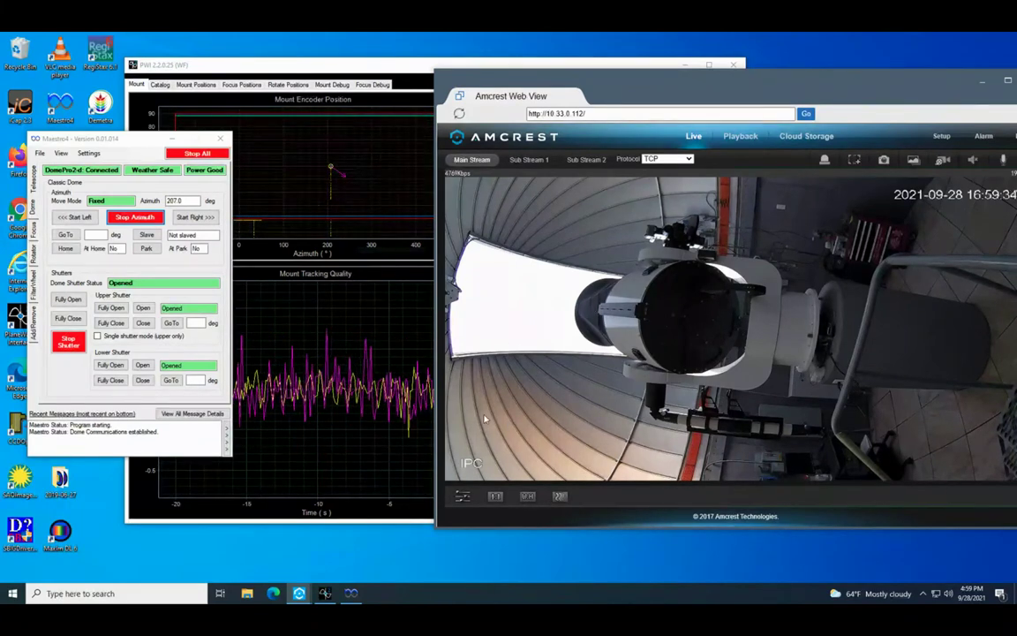
pyautogui.click(147, 235)
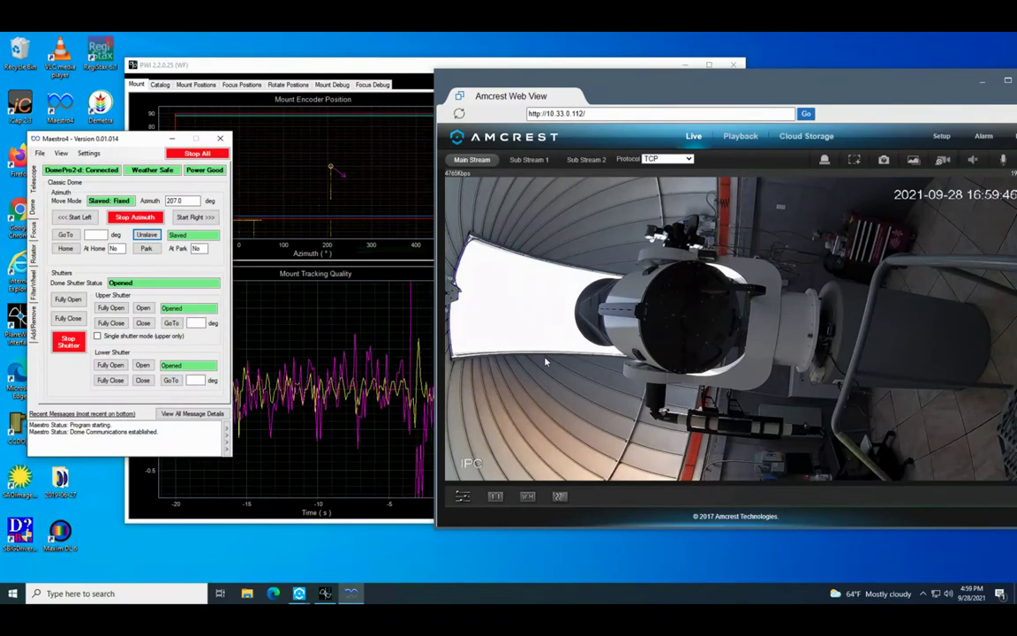
pyautogui.click(302, 68)
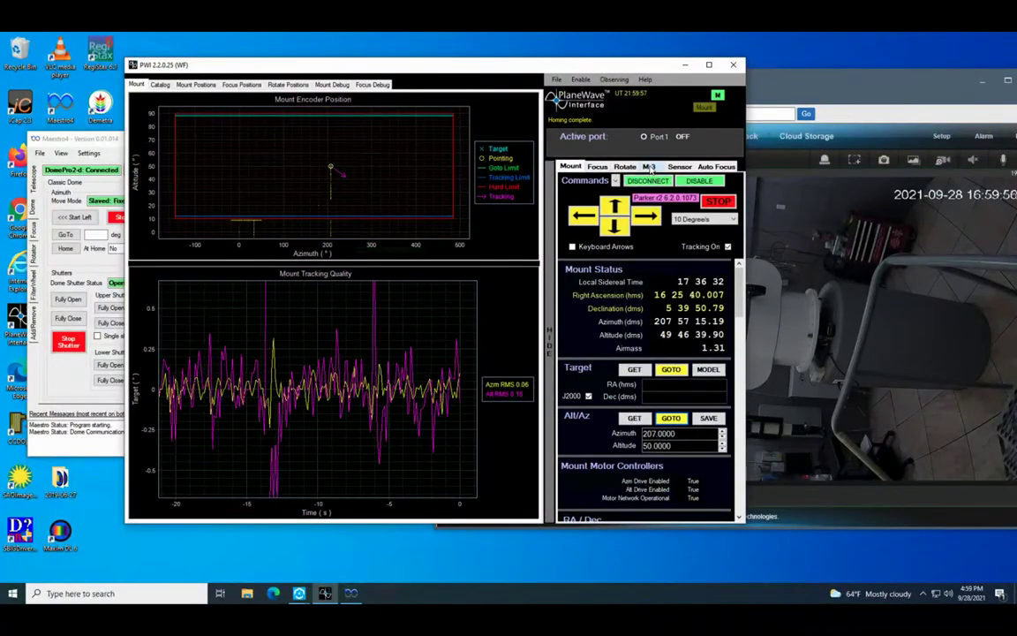
# - Move the M3 mirror to port 2 and confirm Port 2 is active
pyautogui.click(649, 167)
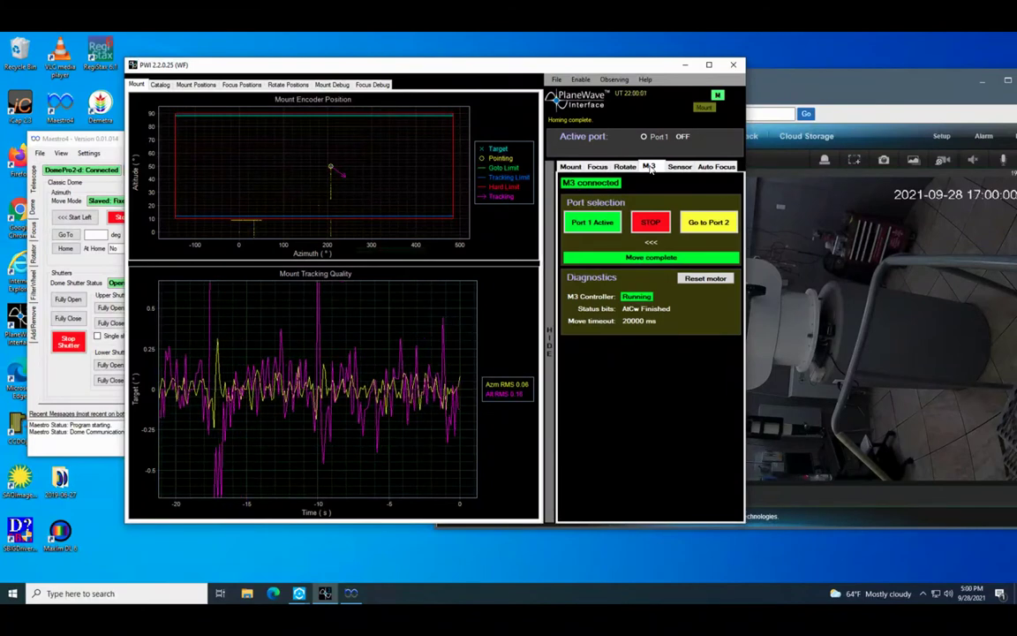
pyautogui.click(809, 83)
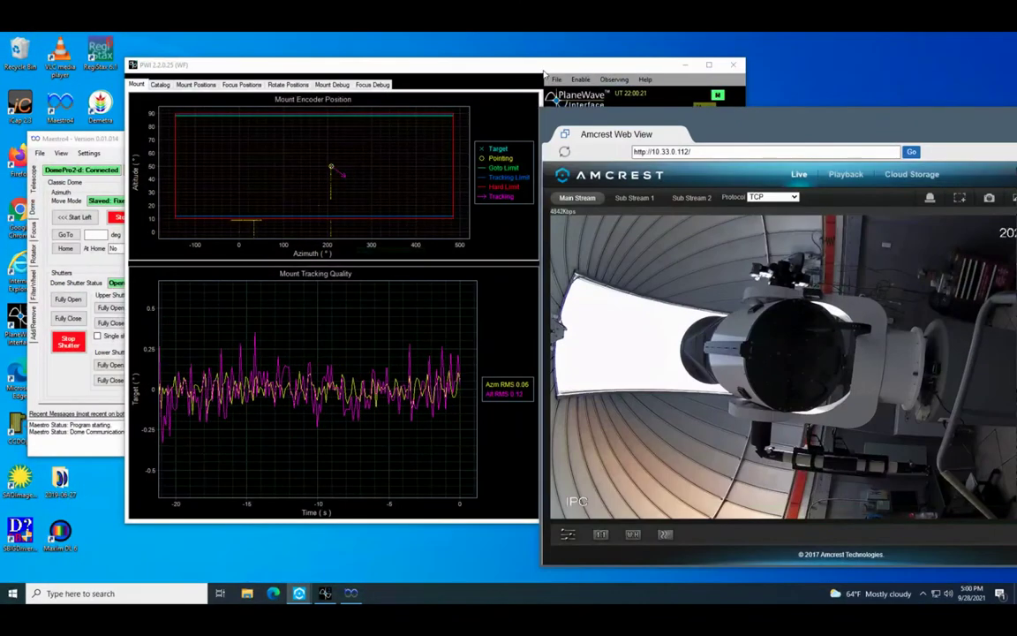
pyautogui.click(545, 75)
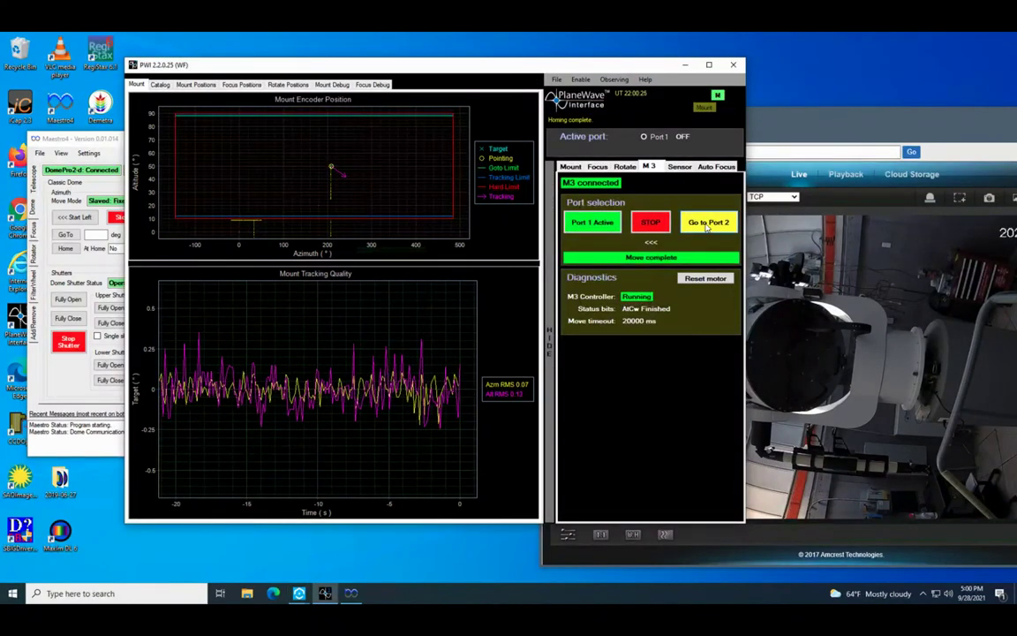
pyautogui.click(706, 226)
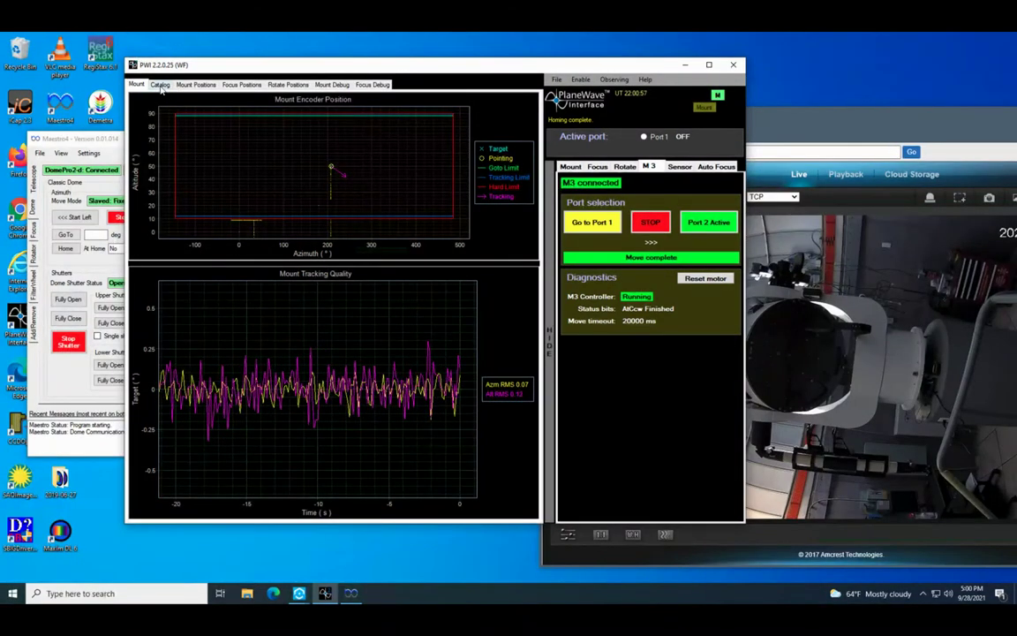
pyautogui.click(159, 84)
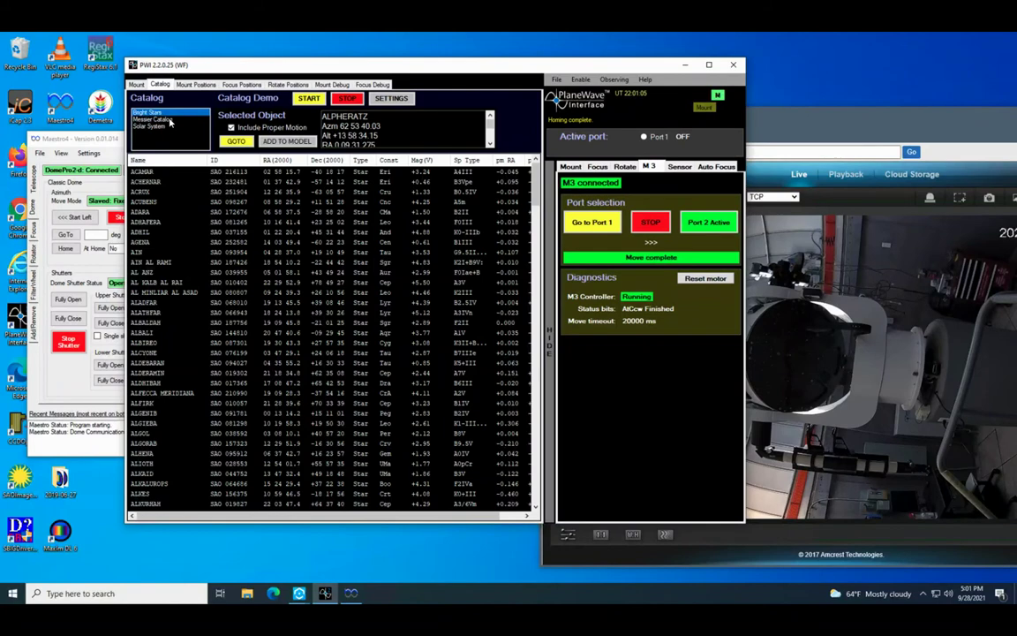
# - Load the Messier Catalog, sort it by RA(2000), and select M57, Ring nebula
pyautogui.click(171, 121)
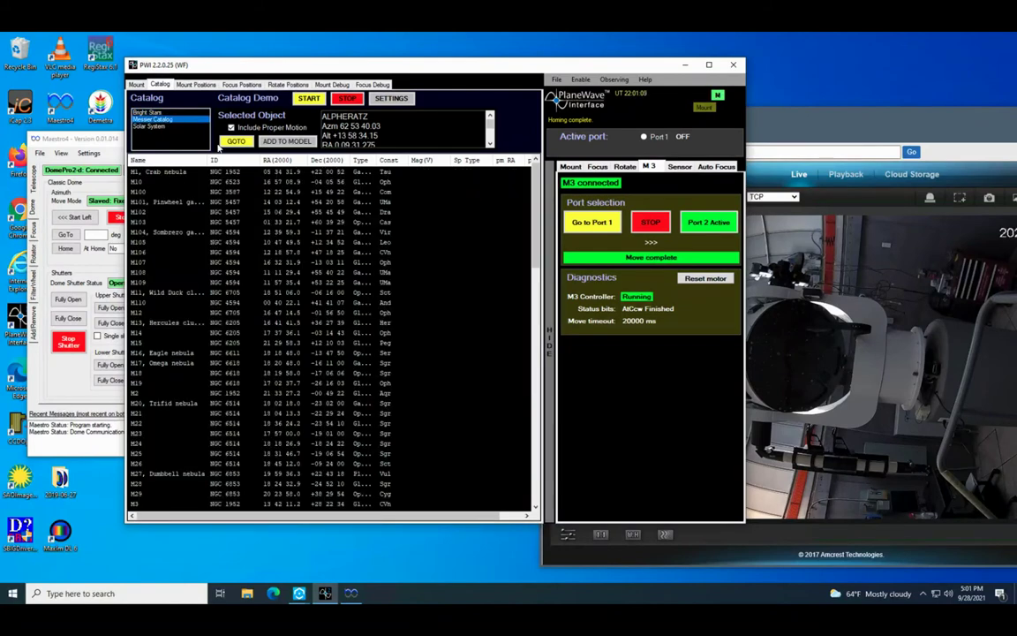
pyautogui.click(571, 167)
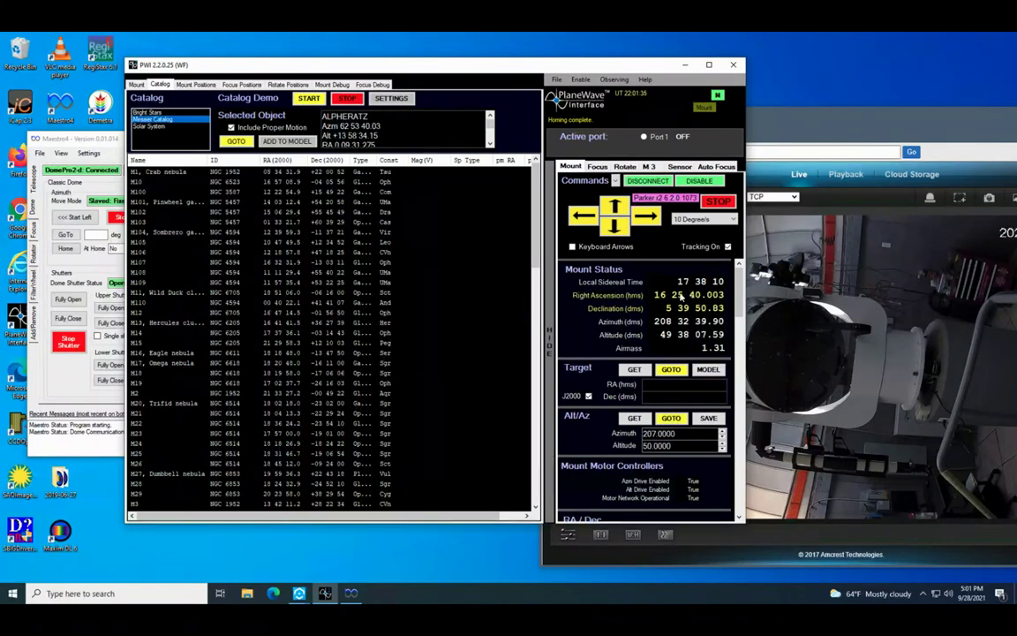
pyautogui.click(276, 160)
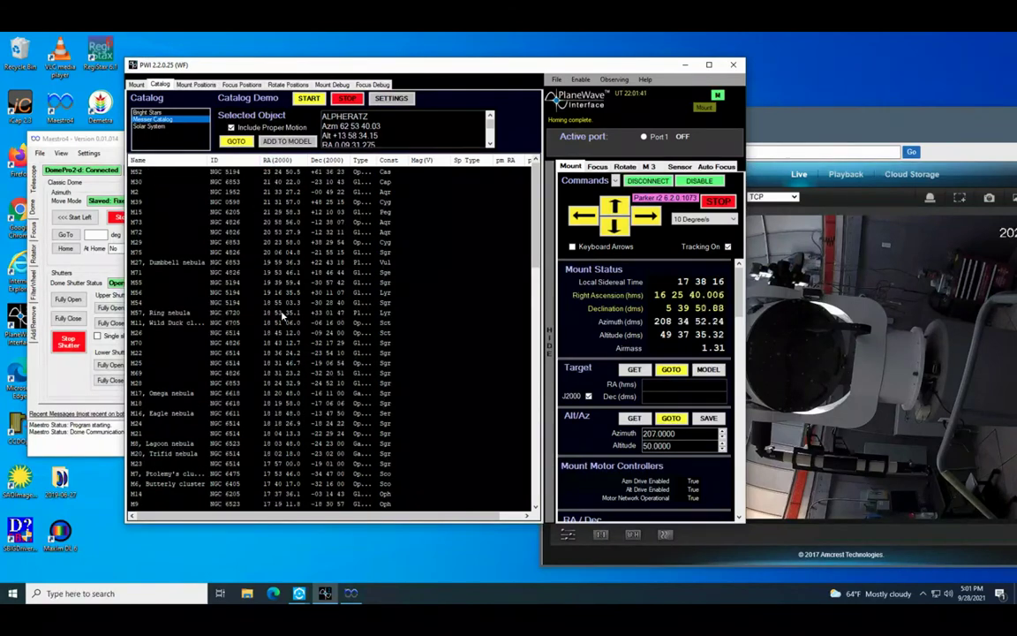
pyautogui.click(285, 161)
pyautogui.scroll(-20, 276, 327)
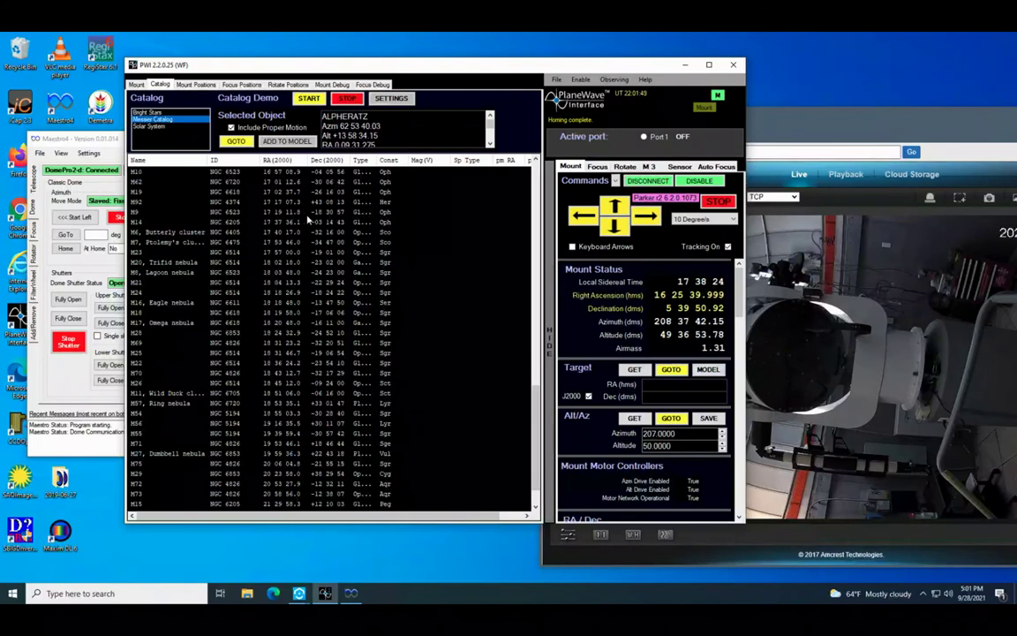
pyautogui.scroll(1, 283, 214)
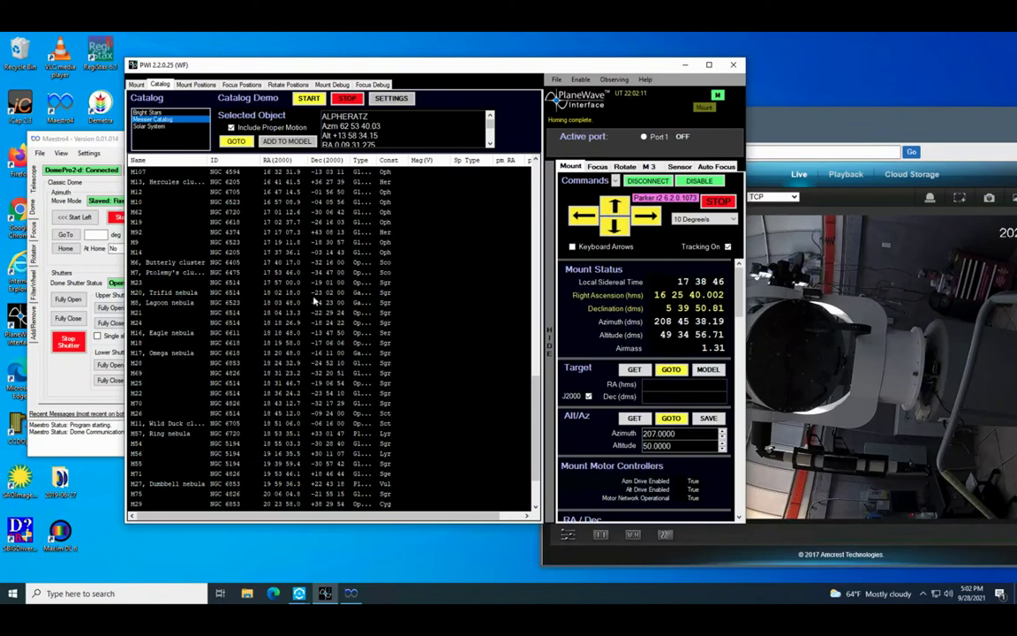
pyautogui.click(243, 432)
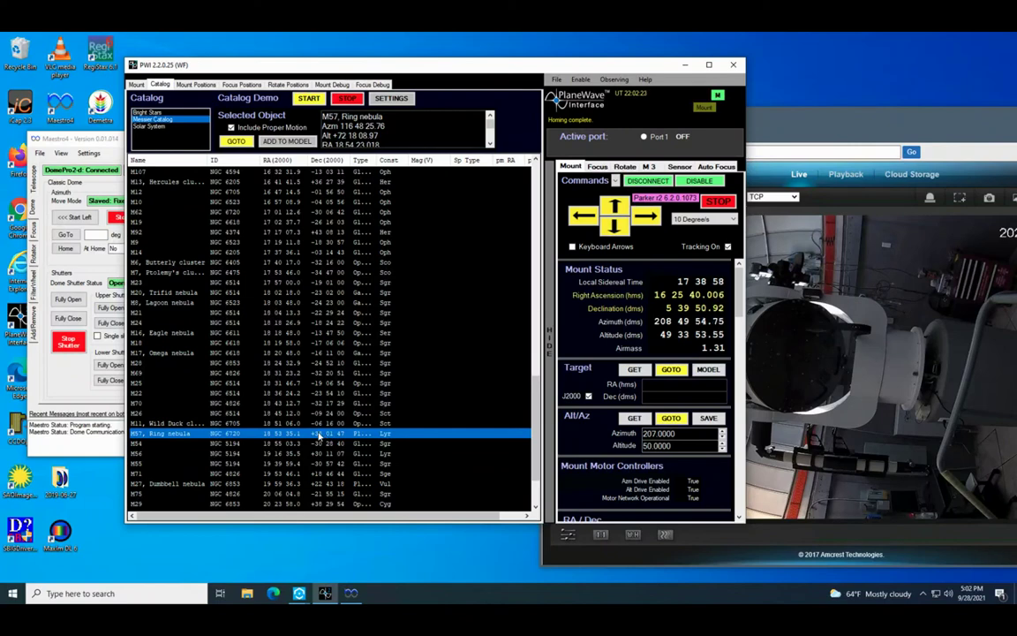
# - Slew to M57 and verify the slaved dome follows, mount near azimuth 117°, altitude 72°
pyautogui.click(237, 142)
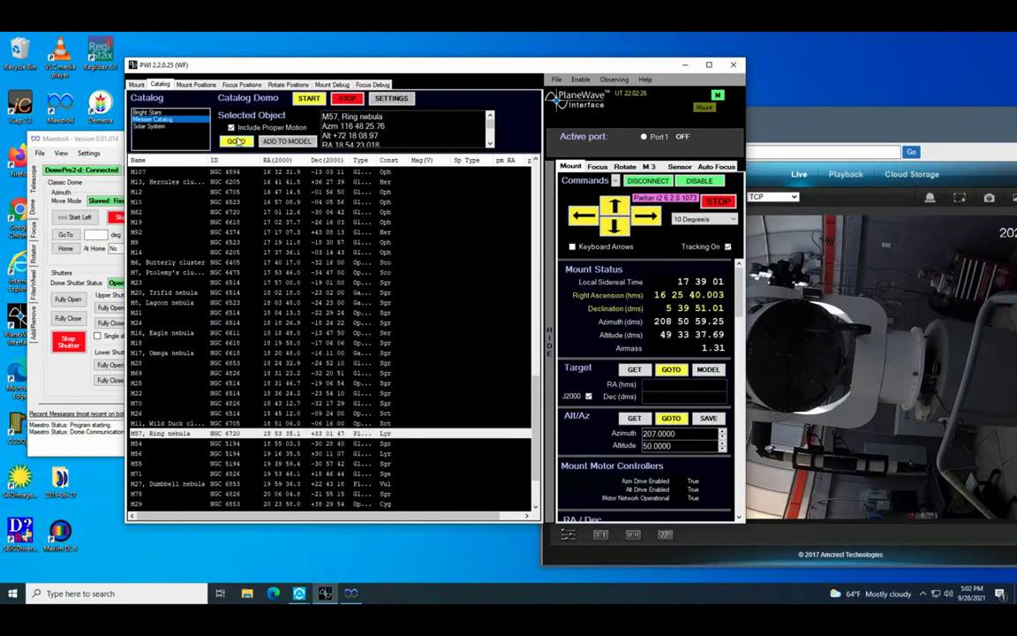
pyautogui.click(805, 137)
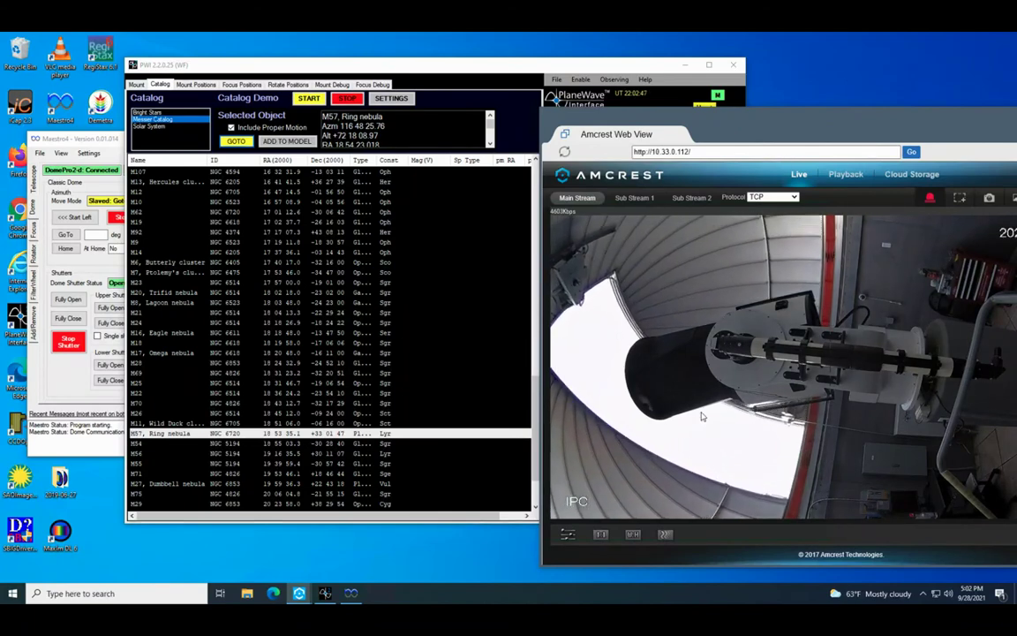
pyautogui.click(82, 141)
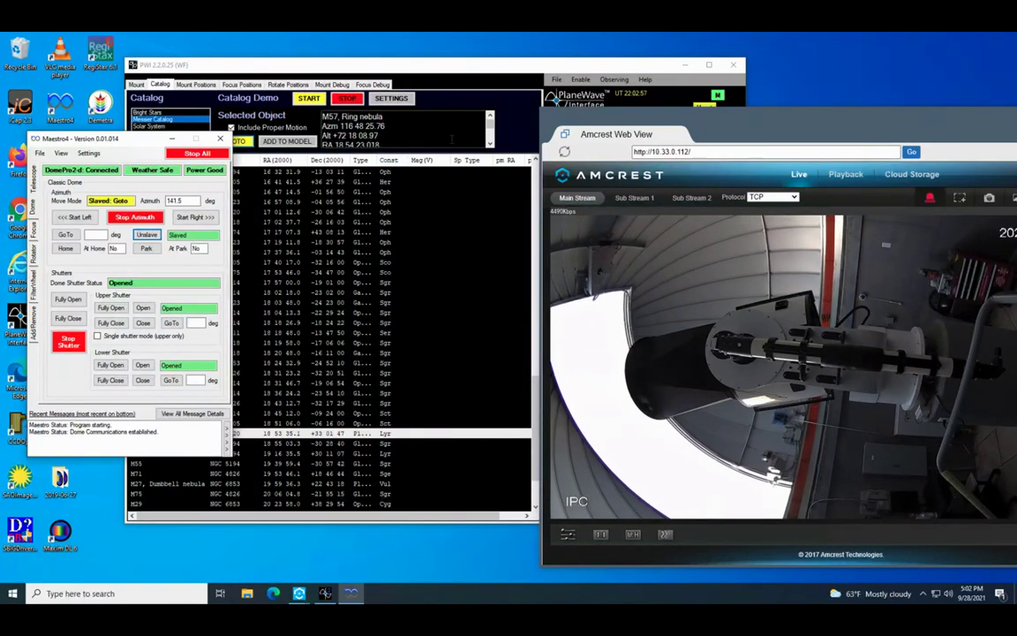
pyautogui.click(475, 69)
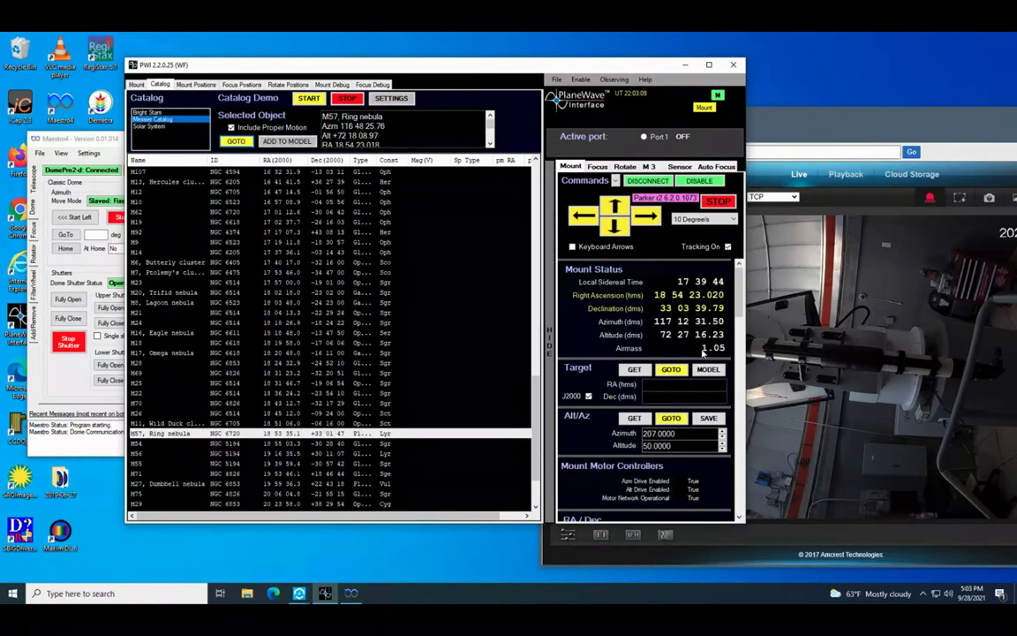
pyautogui.click(761, 329)
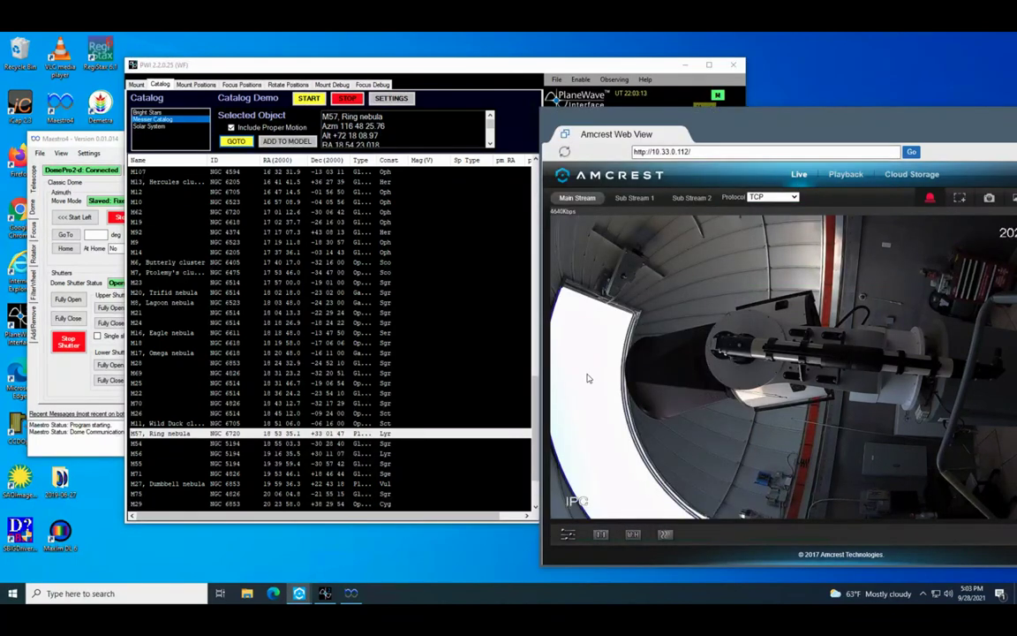
pyautogui.click(73, 139)
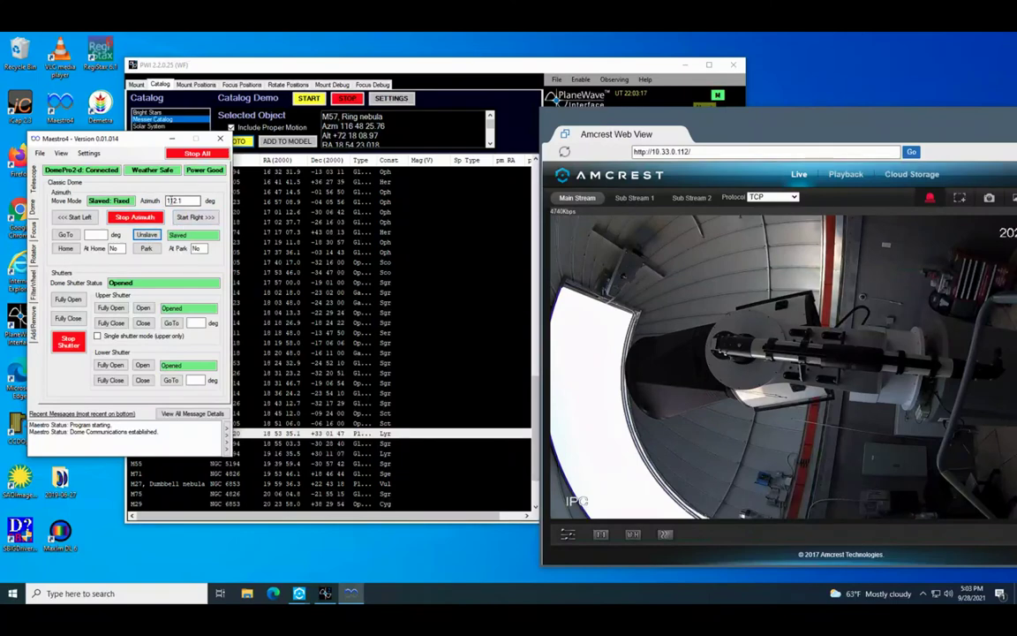
pyautogui.click(387, 62)
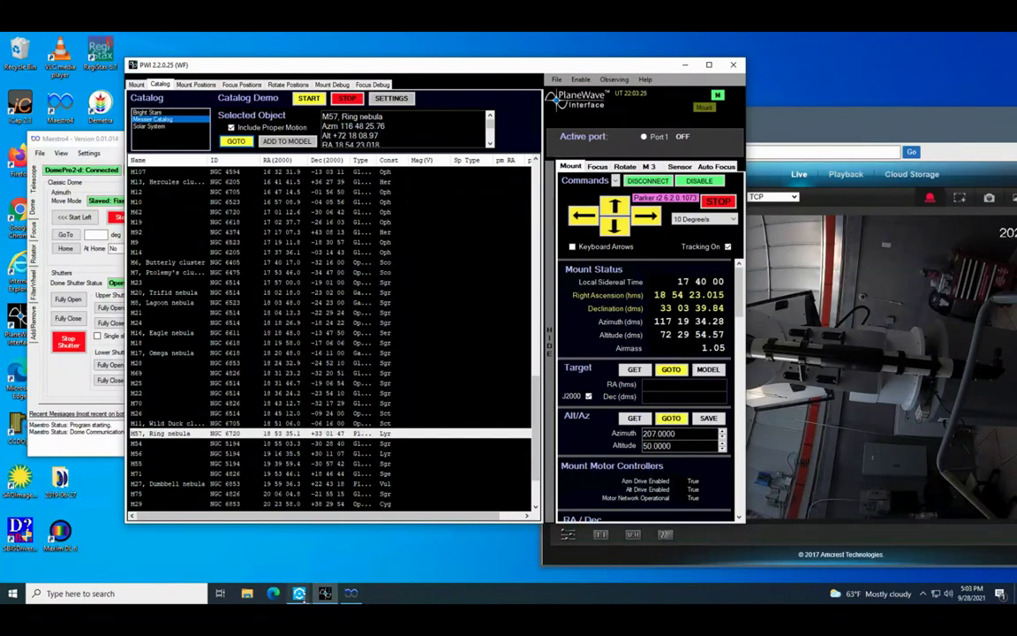
pyautogui.moveTo(299, 593)
pyautogui.moveTo(358, 562)
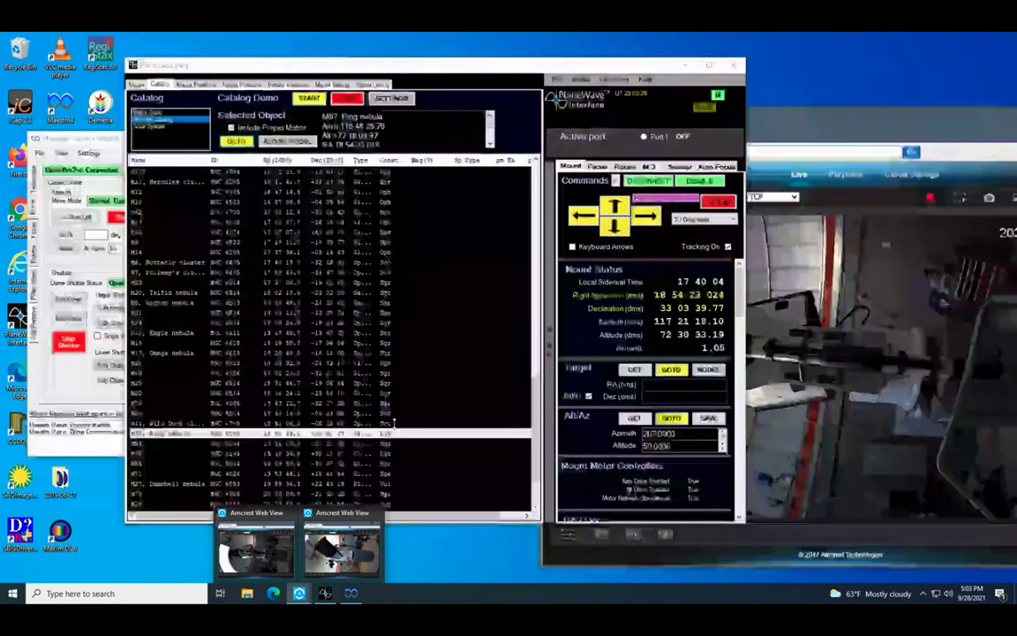
# - Bring the 10.33.0.113 Amcrest camera feed forward to see the telescope on target
pyautogui.click(332, 547)
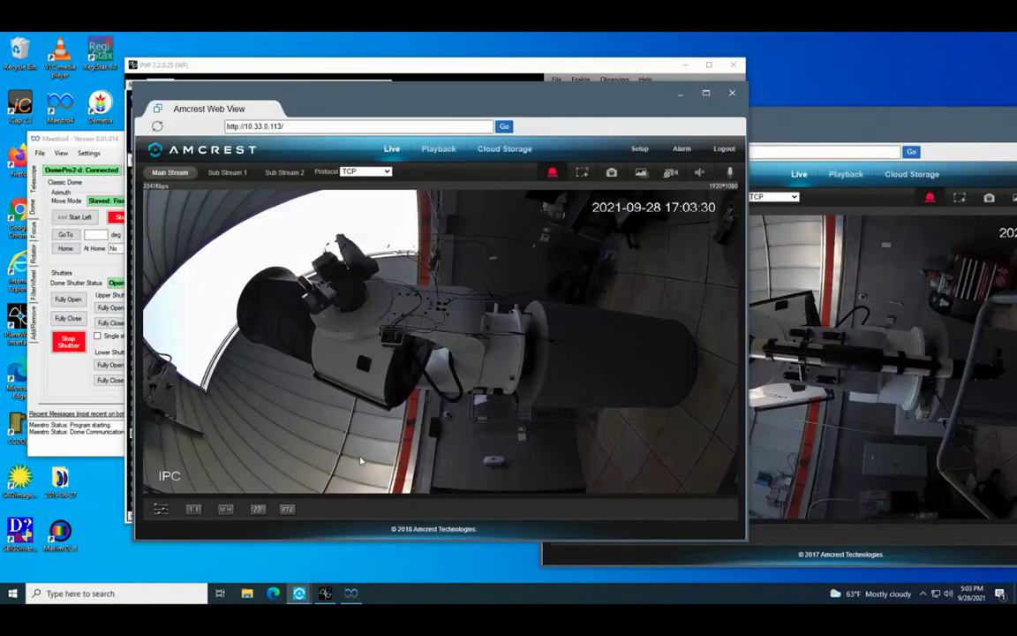